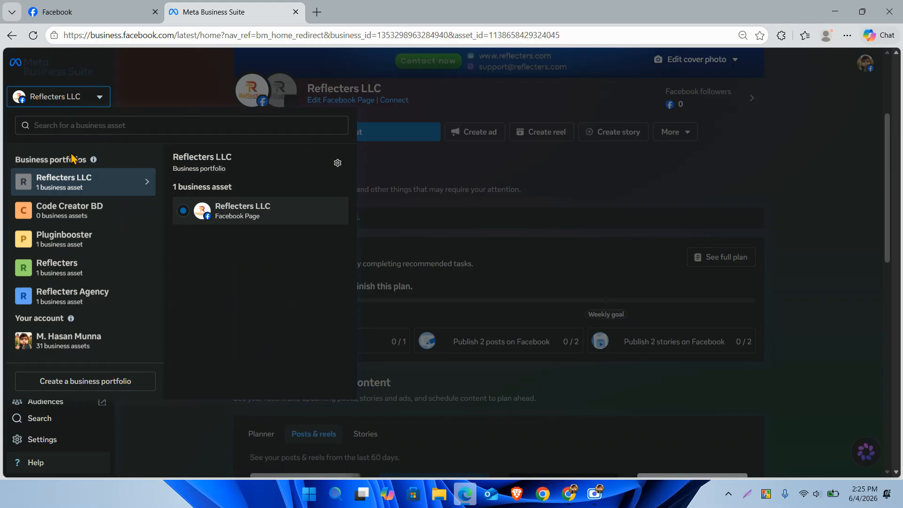
# Open the business settings of the Reflecters LLC portfolio.
pyautogui.click(193, 99)
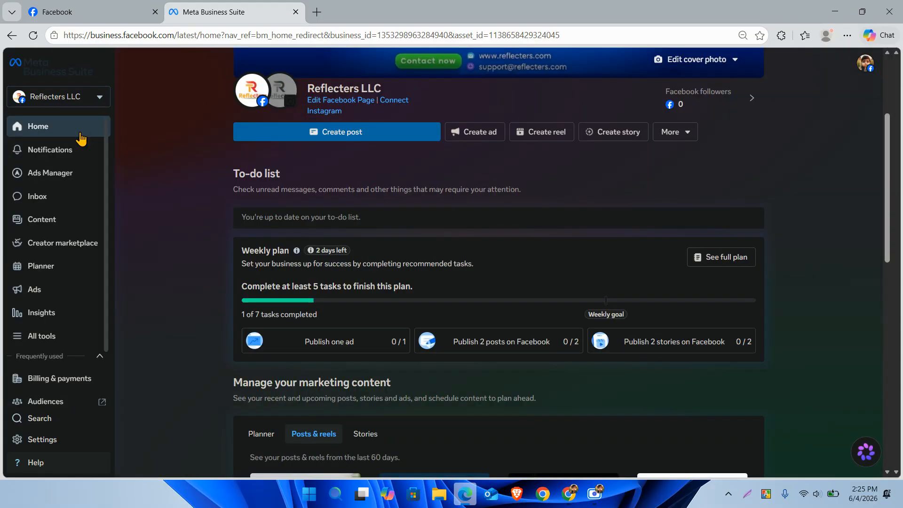
pyautogui.click(64, 102)
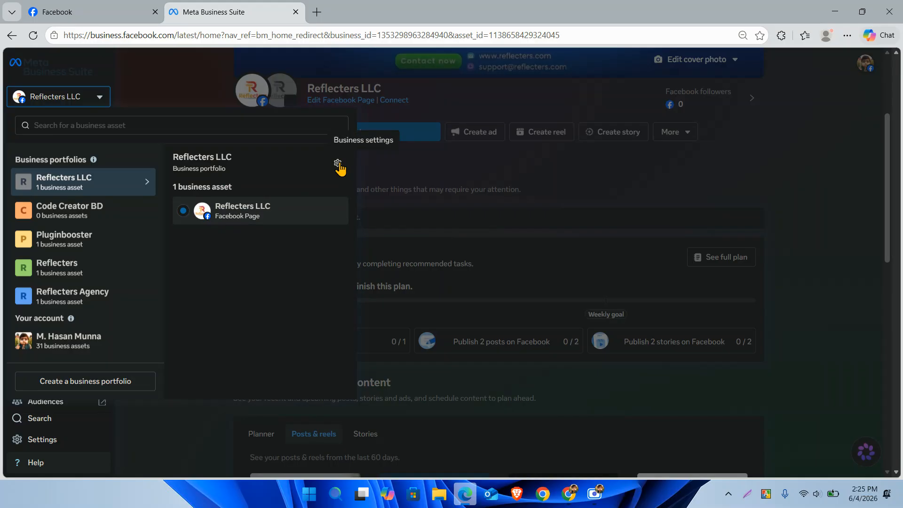
pyautogui.click(338, 165)
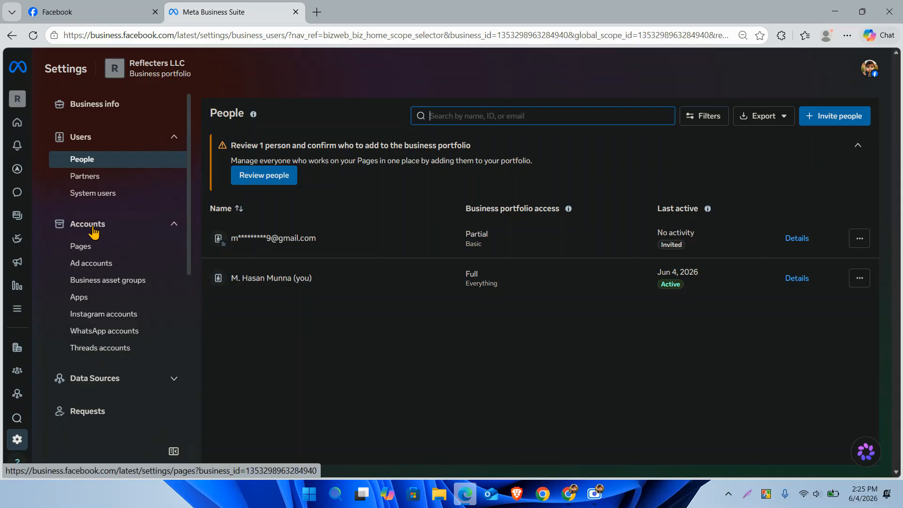
# Open the Datasets & pixels settings among the portfolio's data sources.
pyautogui.click(112, 386)
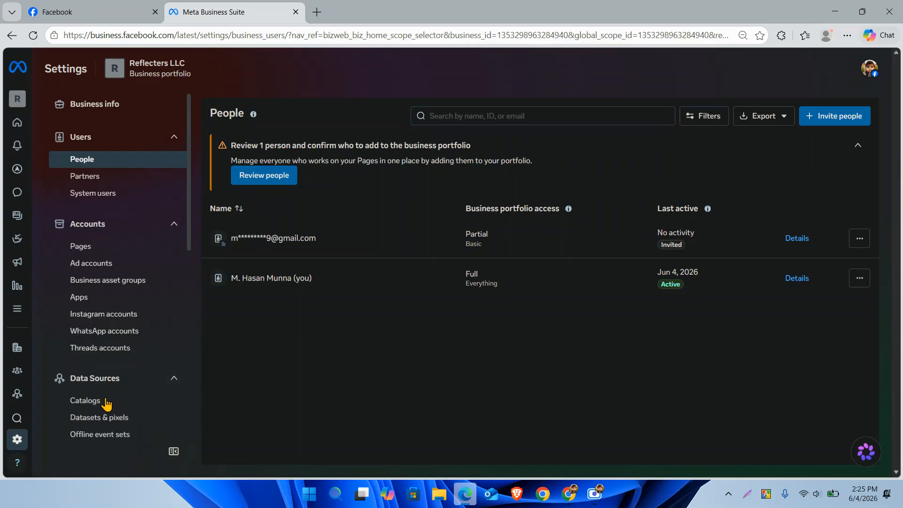
pyautogui.scroll(-1, 106, 414)
pyautogui.scroll(-1, 106, 414)
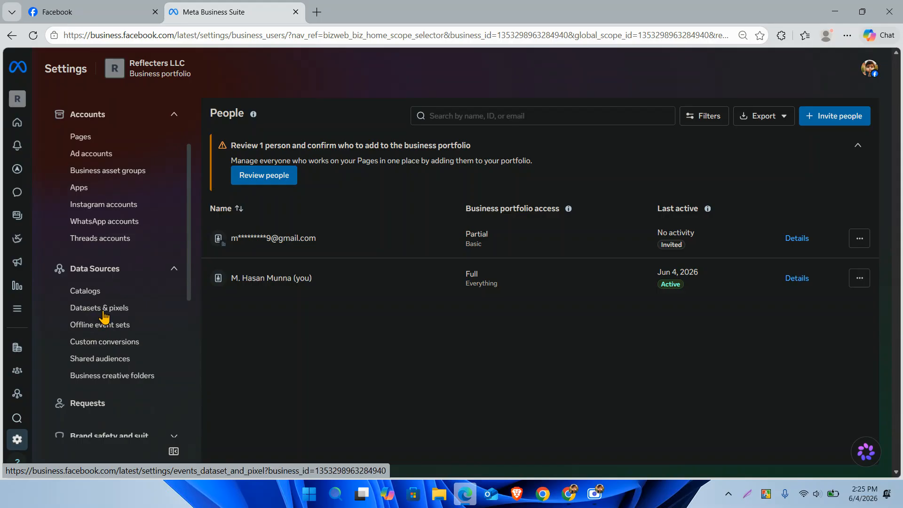
pyautogui.click(104, 313)
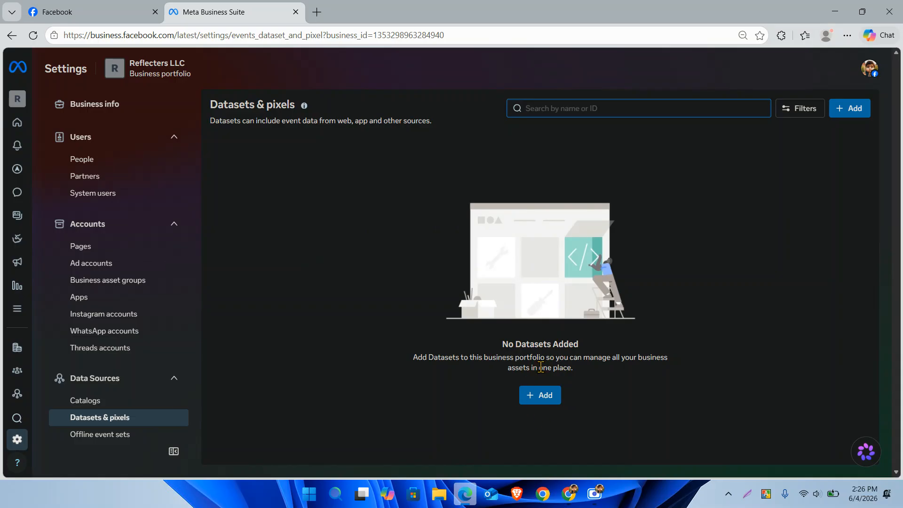
# Start adding a new dataset to the portfolio and name it "Reflecters LLC".
pyautogui.click(541, 398)
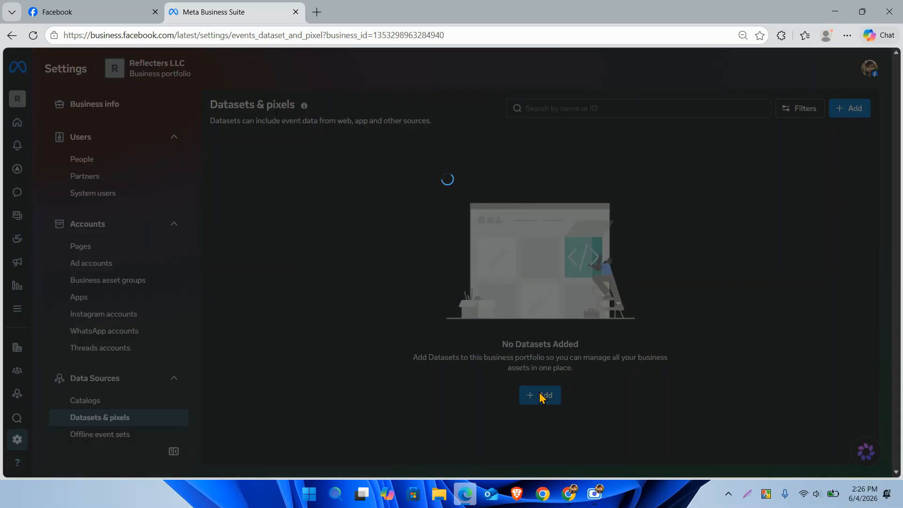
pyautogui.click(542, 395)
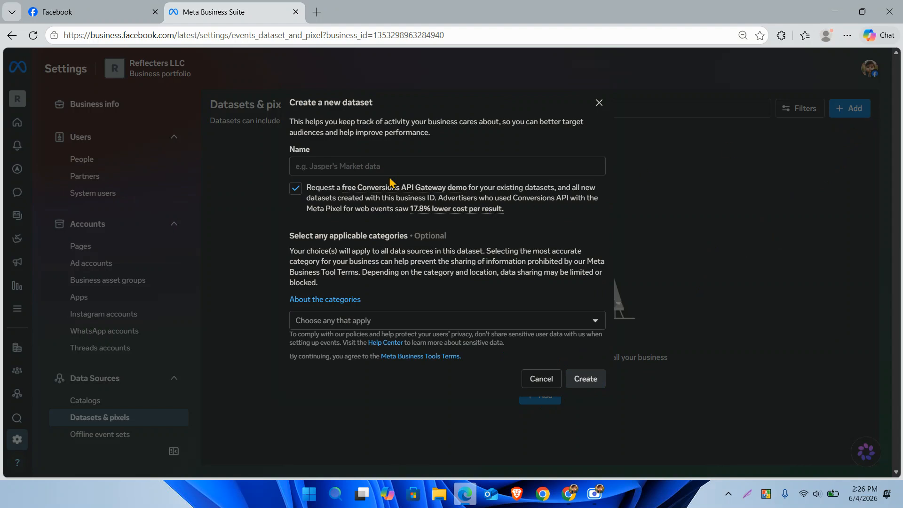
pyautogui.click(358, 165)
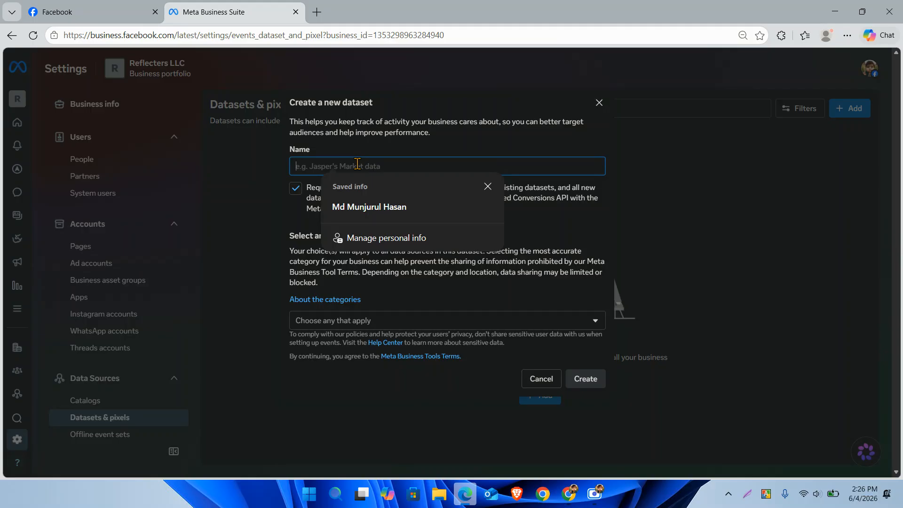
pyautogui.write('Re')
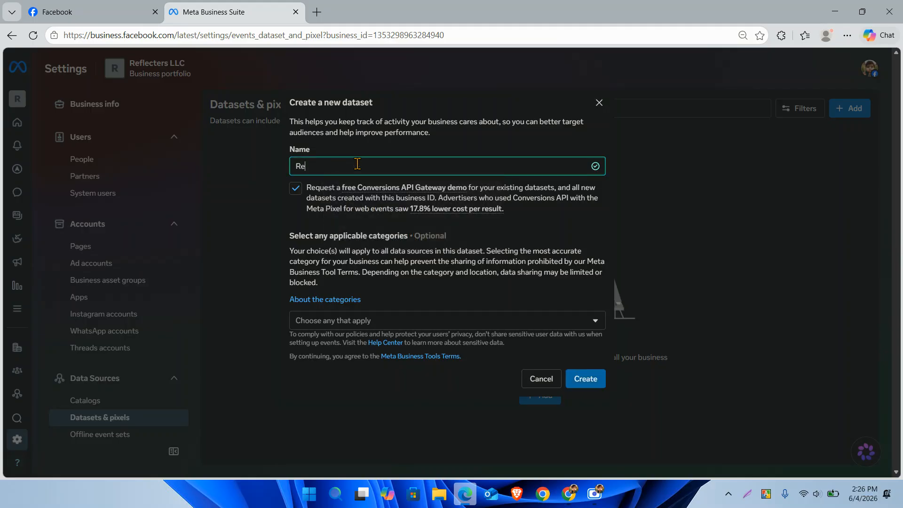
pyautogui.write('flecters LLC')
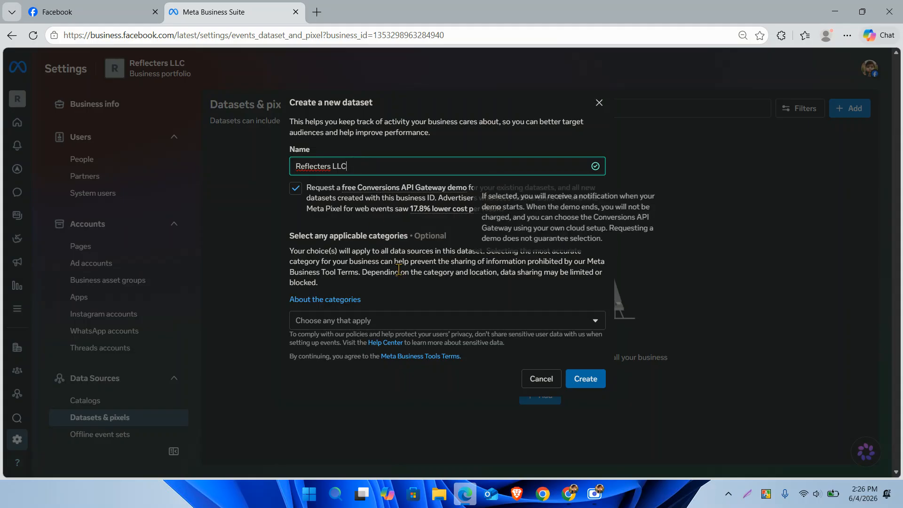
# Look through the optional categories offered for the new dataset.
pyautogui.click(376, 318)
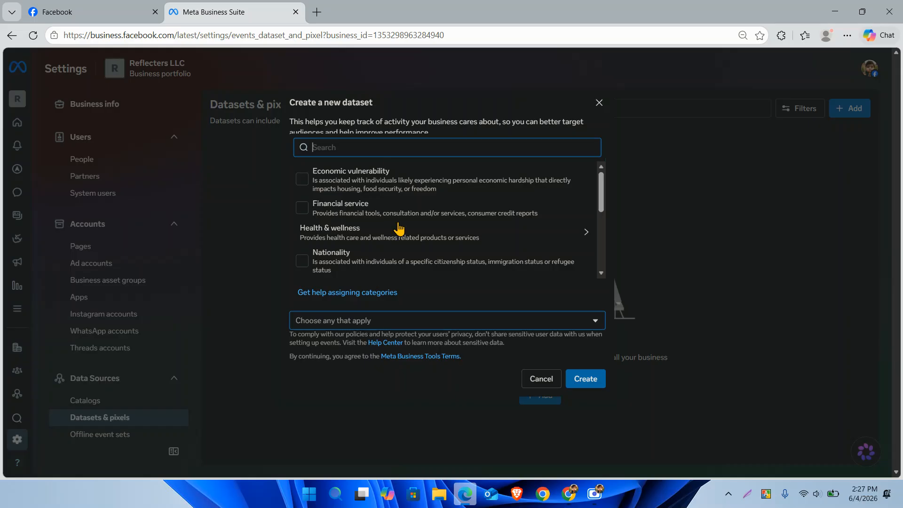
pyautogui.scroll(-1, 415, 218)
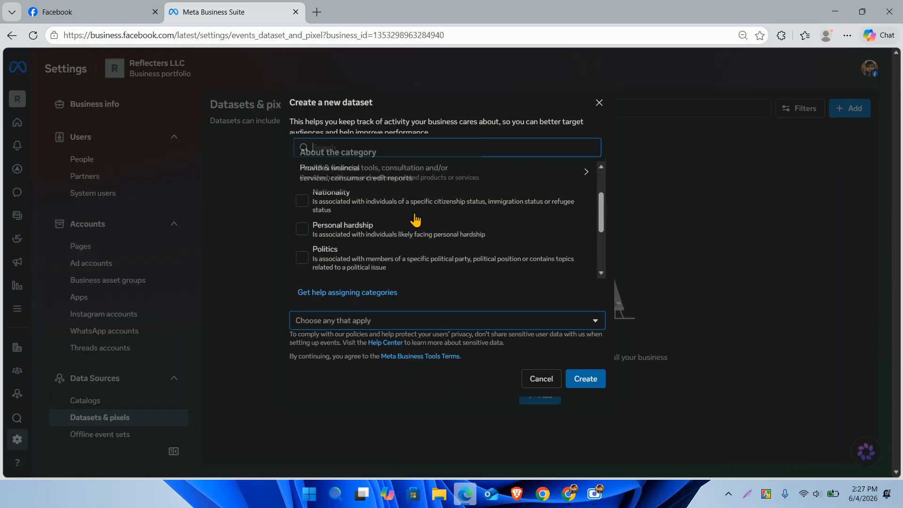
pyautogui.scroll(1, 415, 218)
pyautogui.scroll(-3, 416, 218)
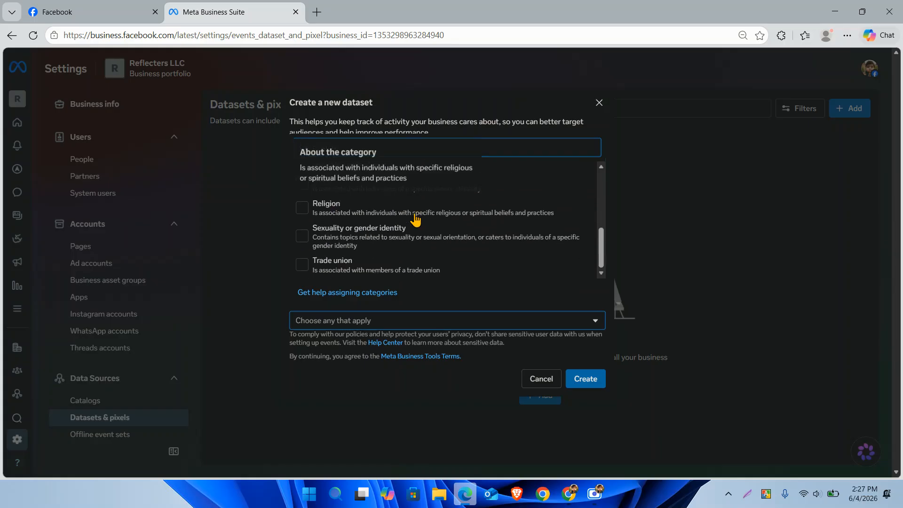
pyautogui.scroll(3, 415, 218)
pyautogui.scroll(1, 415, 218)
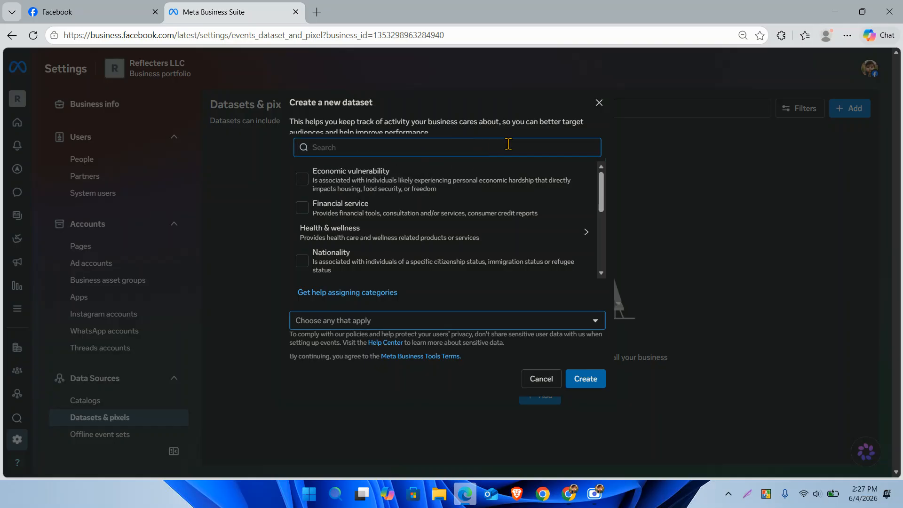
# Search the dataset categories for "market", clear the search and close the list without selecting a category.
pyautogui.write('m')
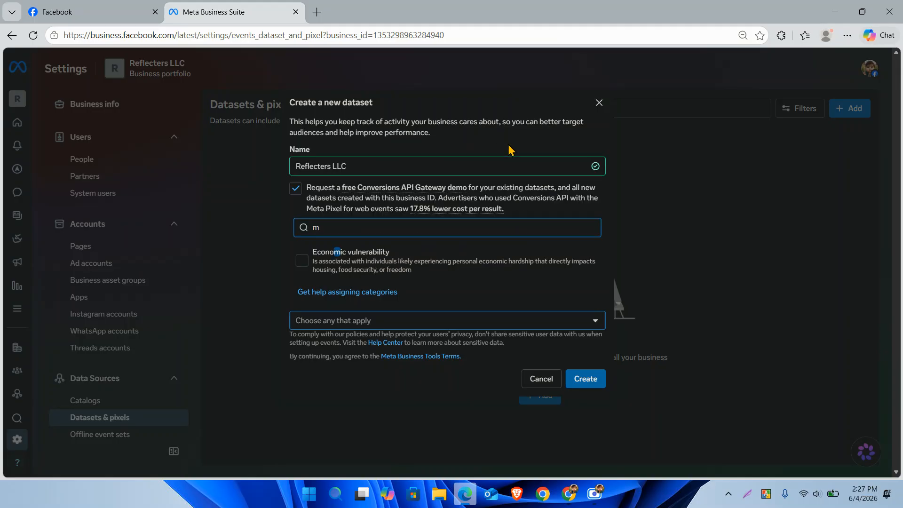
pyautogui.write('arket')
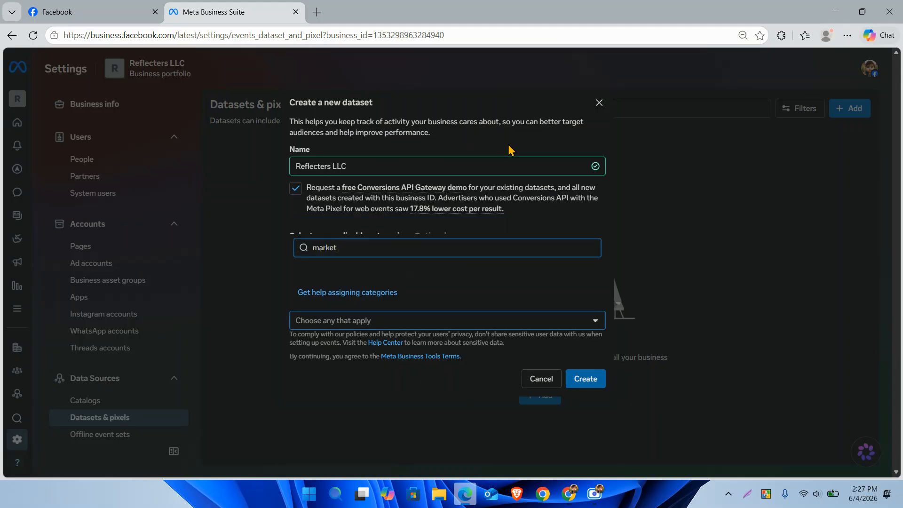
pyautogui.write('i')
pyautogui.press('BackSpace')
pyautogui.press('BackSpace')
pyautogui.press('BackSpace')
pyautogui.press('BackSpace')
pyautogui.press('BackSpace')
pyautogui.press('BackSpace')
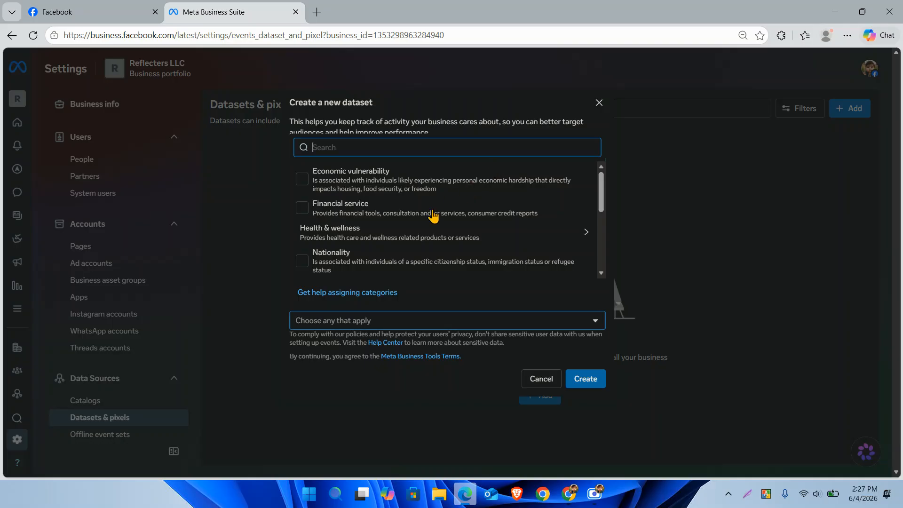
pyautogui.moveTo(433, 216)
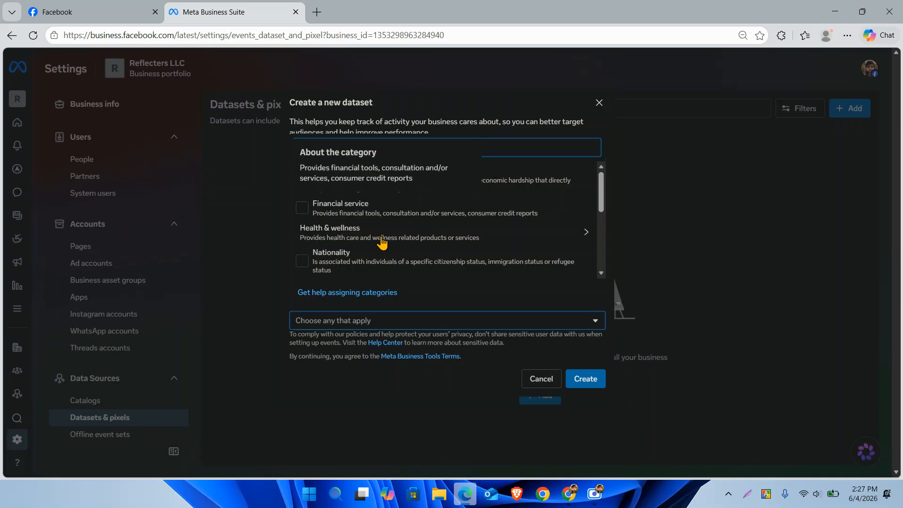
pyautogui.scroll(-5, 372, 275)
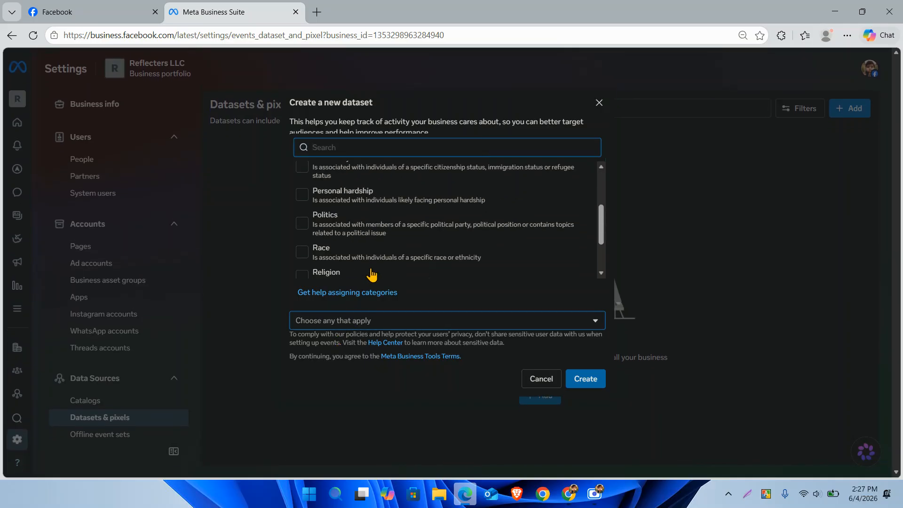
pyautogui.scroll(5, 372, 275)
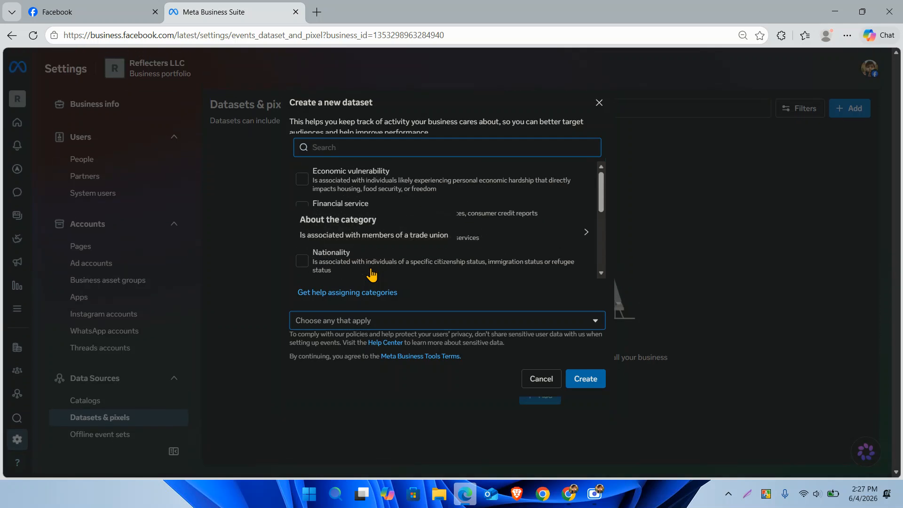
pyautogui.click(405, 113)
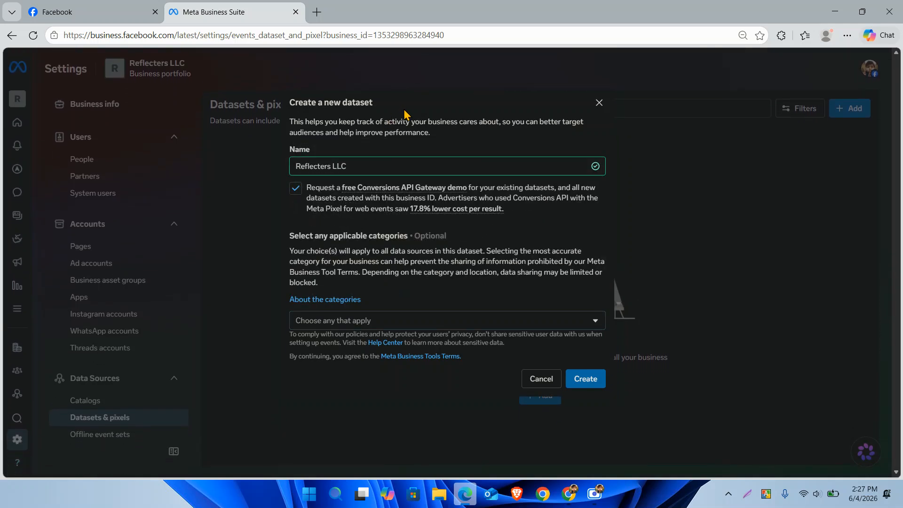
# Create the dataset and open it in Events Manager to review the available data connection methods.
pyautogui.click(598, 380)
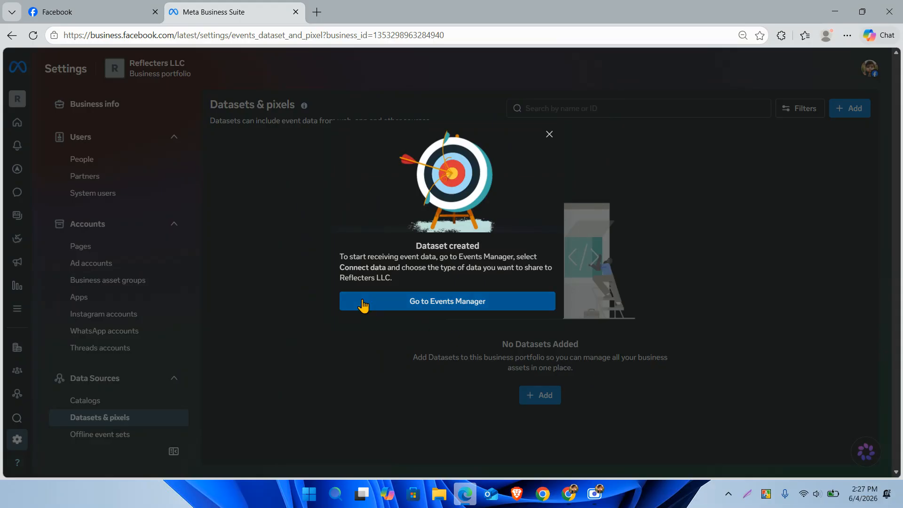
pyautogui.click(451, 308)
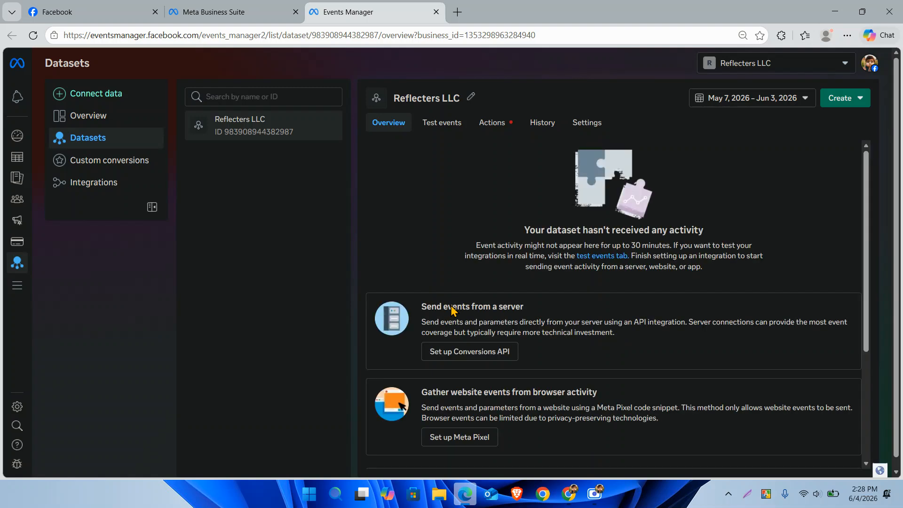
pyautogui.scroll(-2, 451, 310)
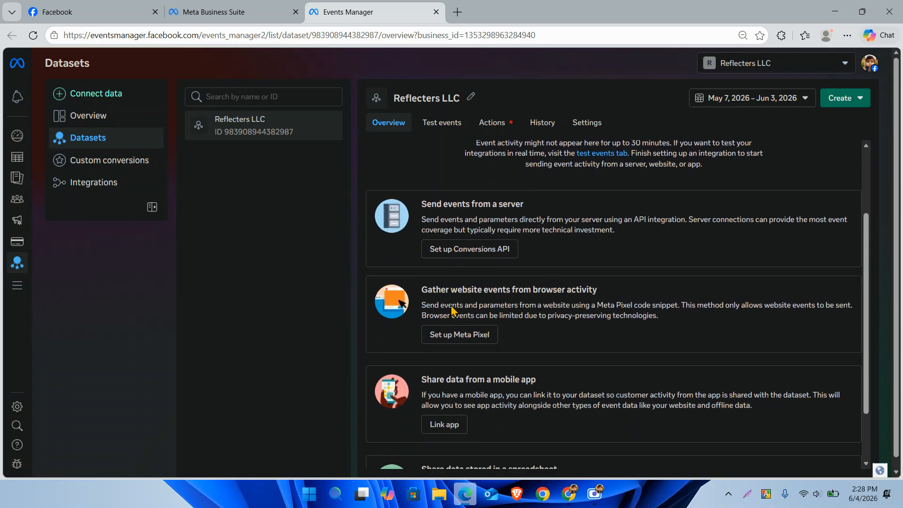
pyautogui.scroll(-2, 451, 310)
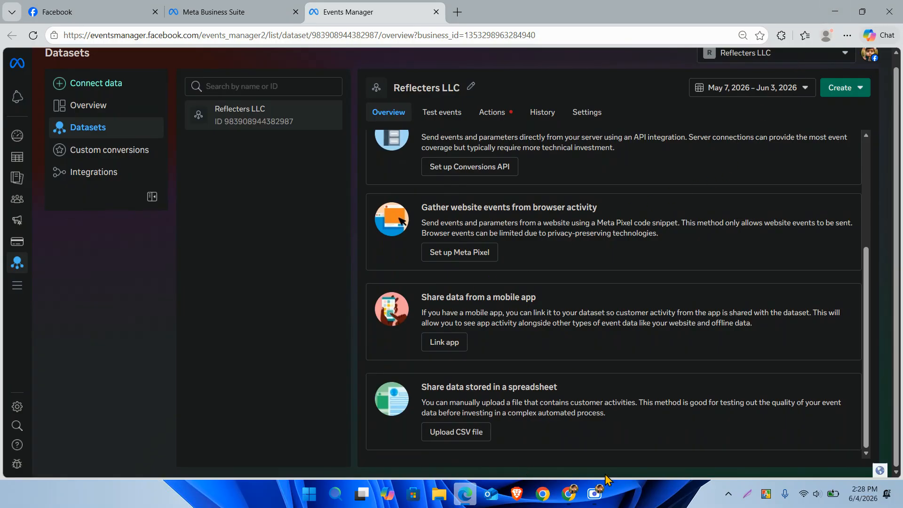
pyautogui.click(595, 495)
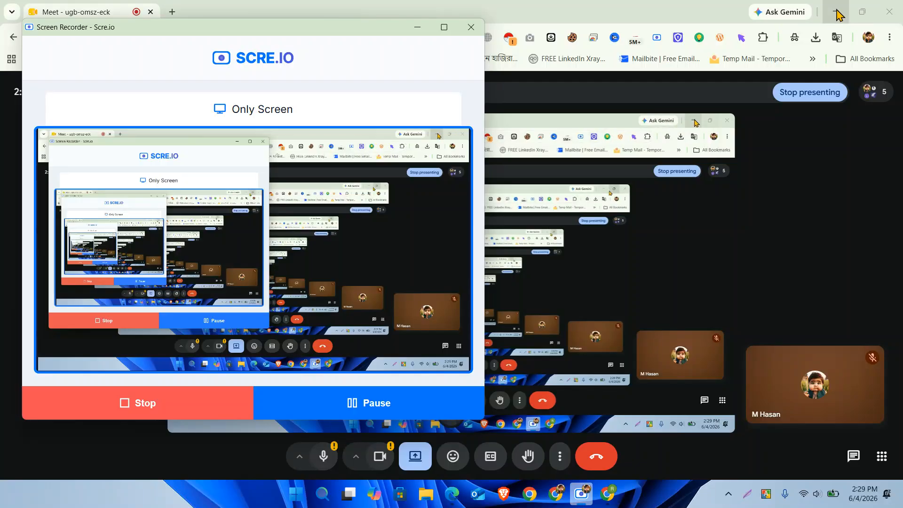
pyautogui.click(851, 21)
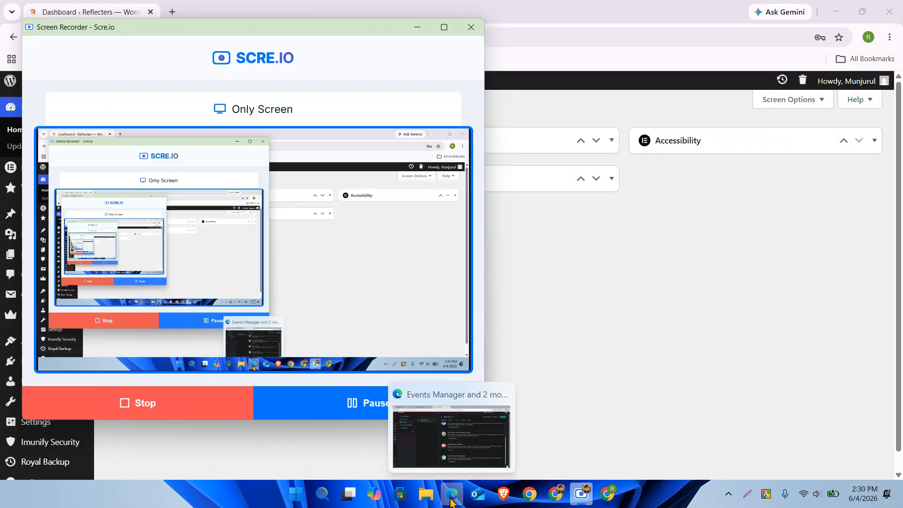
pyautogui.click(451, 499)
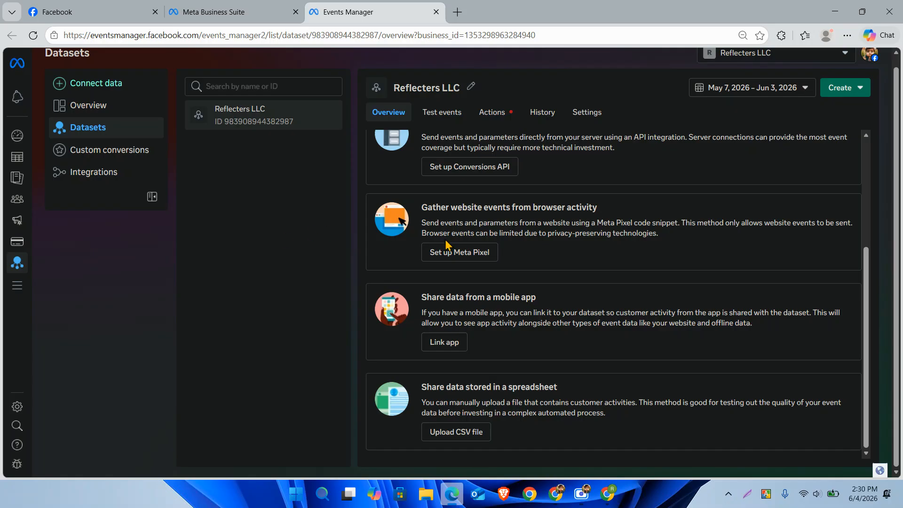
# Set up the Meta Pixel for website events with manual code installation and copy its base code.
pyautogui.scroll(2, 545, 207)
pyautogui.scroll(1, 546, 208)
pyautogui.scroll(-2, 546, 209)
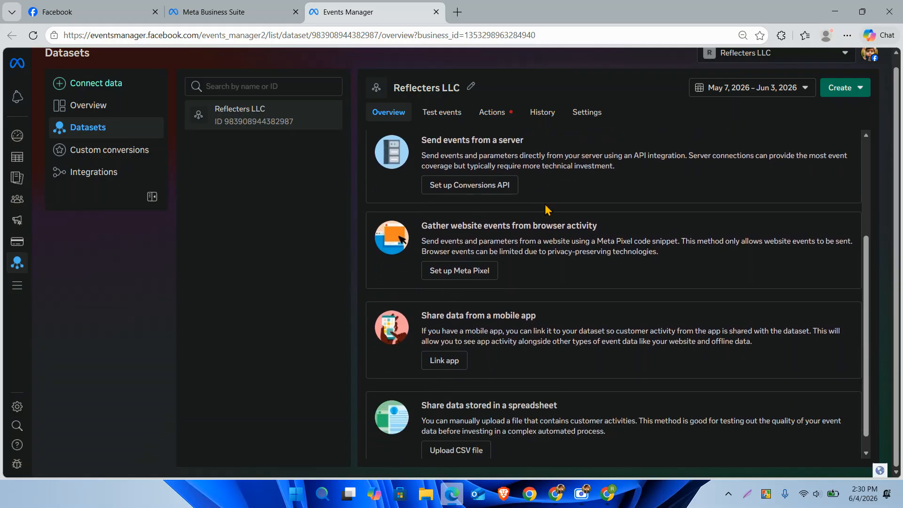
pyautogui.scroll(-1, 546, 208)
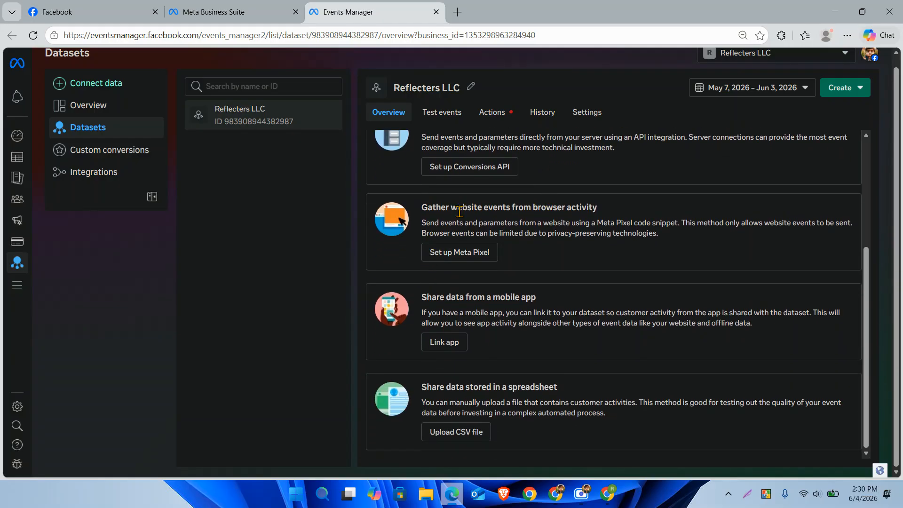
pyautogui.click(463, 258)
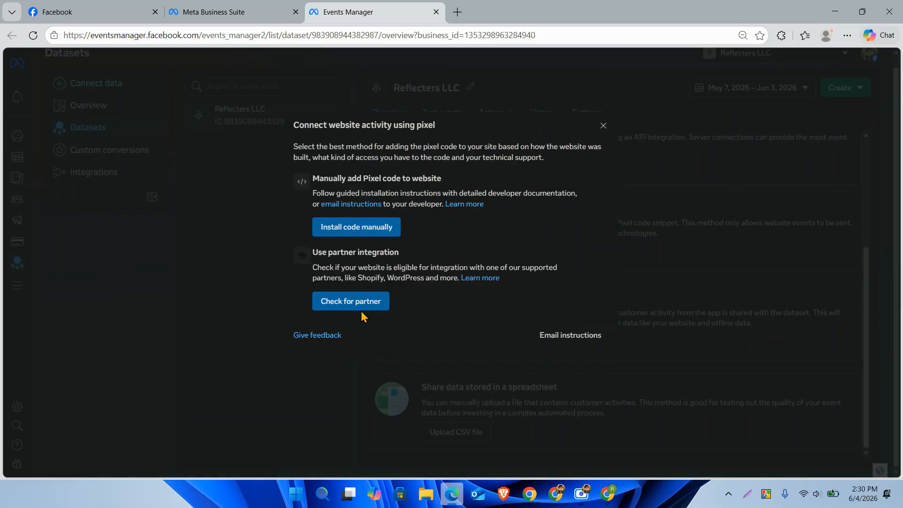
pyautogui.click(363, 231)
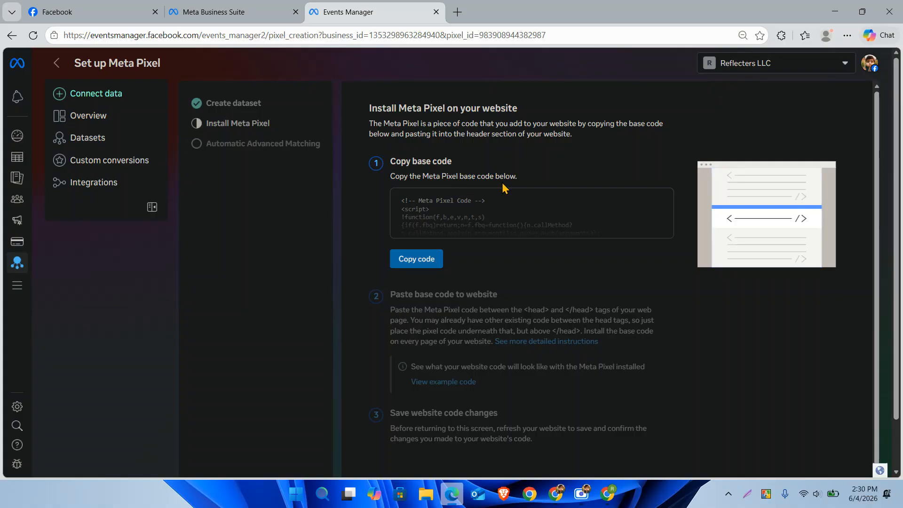
pyautogui.click(419, 266)
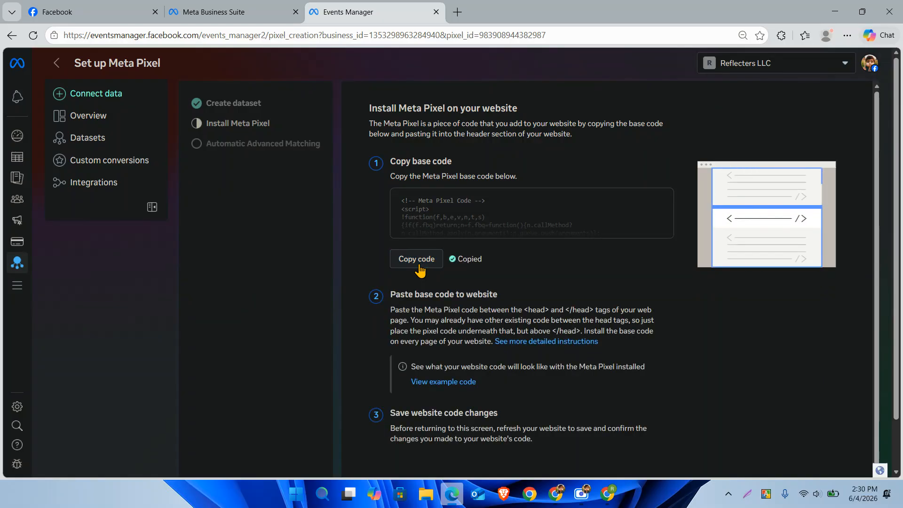
pyautogui.scroll(-1, 420, 266)
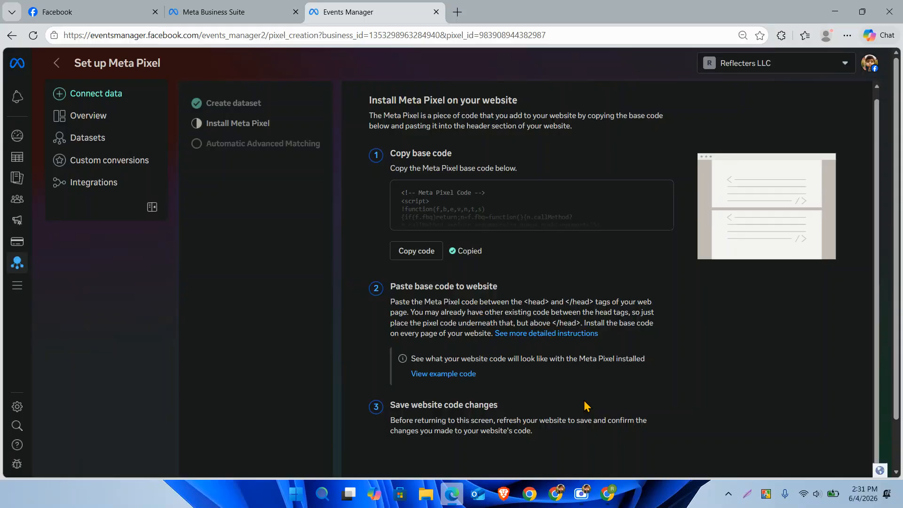
# Switch to the Reflecters WordPress dashboard in Chrome and open the active theme's header.php in the Theme File Editor.
pyautogui.scroll(-2, 585, 406)
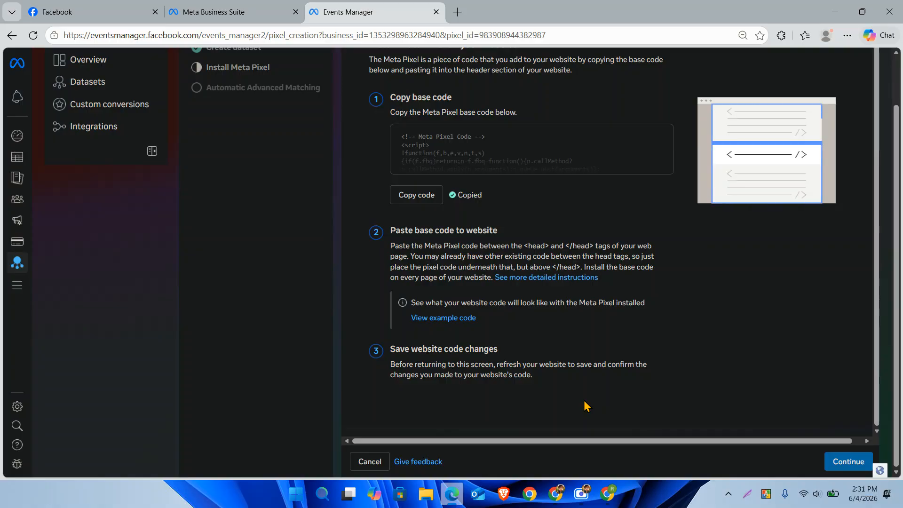
pyautogui.moveTo(610, 497)
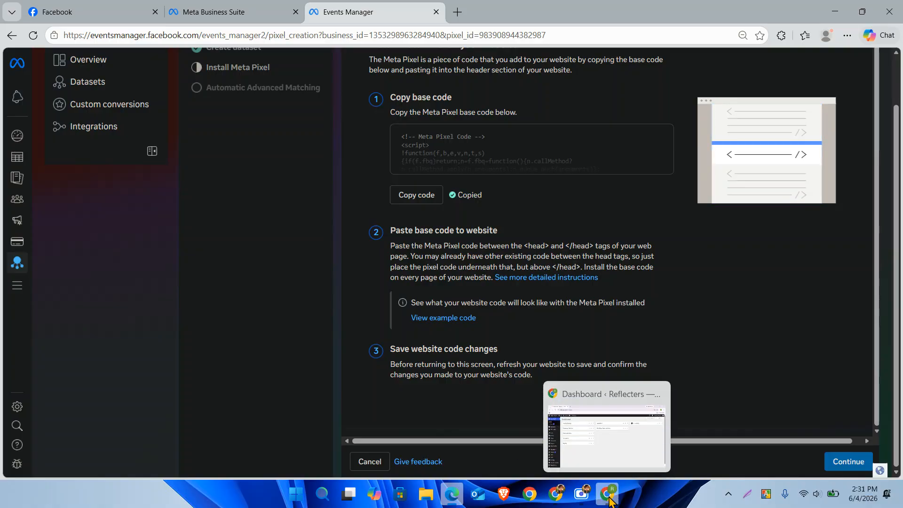
pyautogui.click(610, 500)
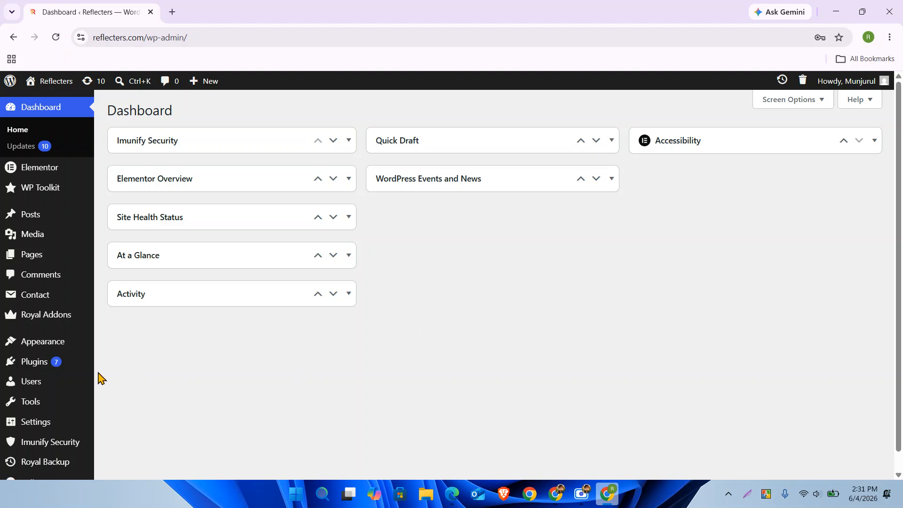
pyautogui.moveTo(50, 349)
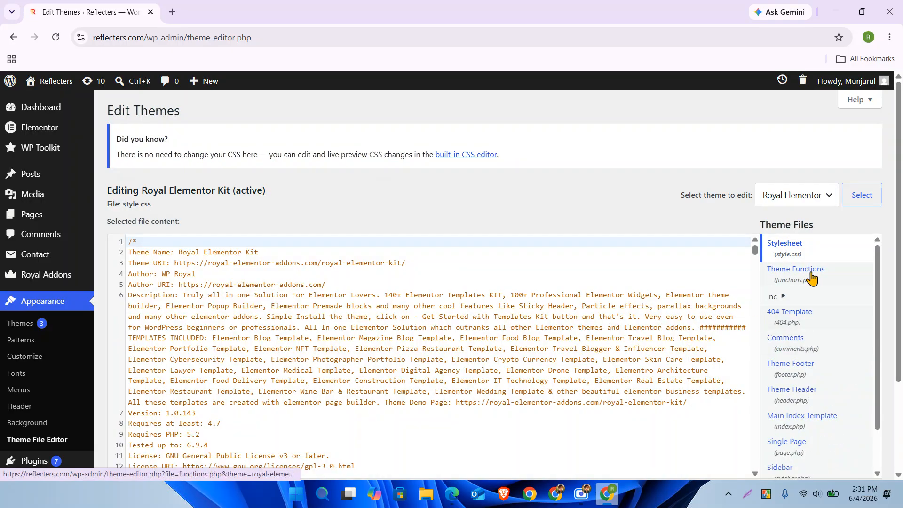
pyautogui.scroll(-5, 814, 319)
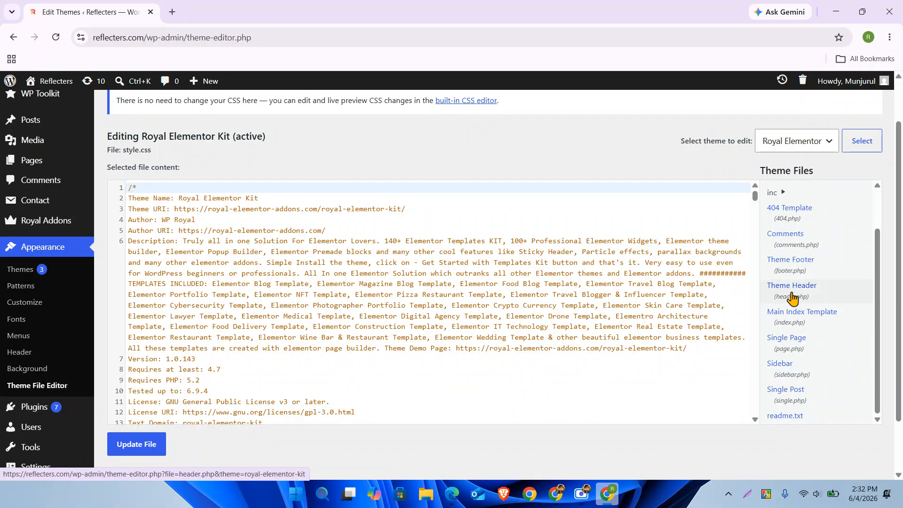
pyautogui.click(809, 302)
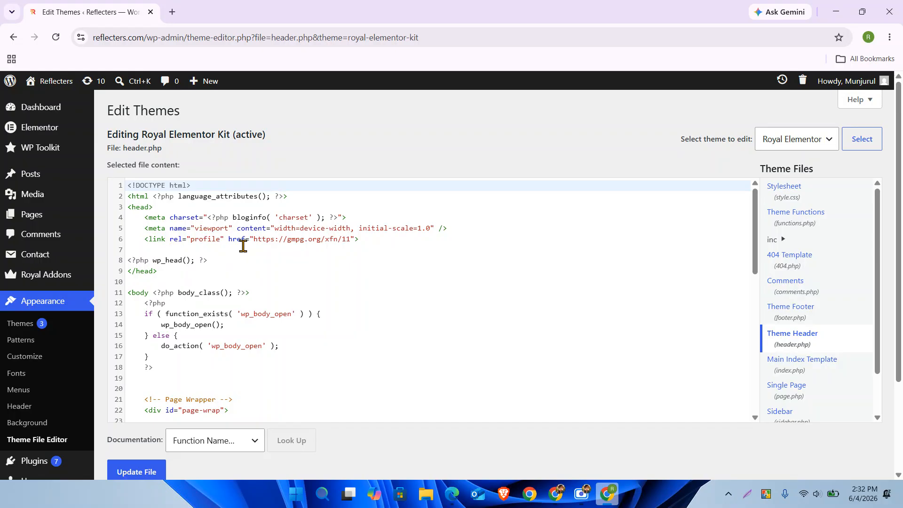
# Add blank lines after wp_head() in header.php and paste the Meta Pixel base code there, above the closing </head> tag.
pyautogui.scroll(-1, 244, 280)
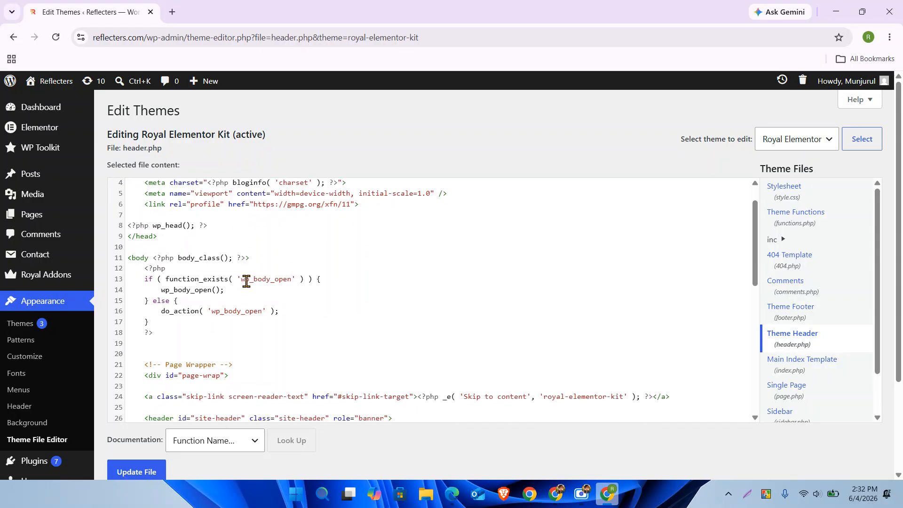
pyautogui.scroll(1, 246, 280)
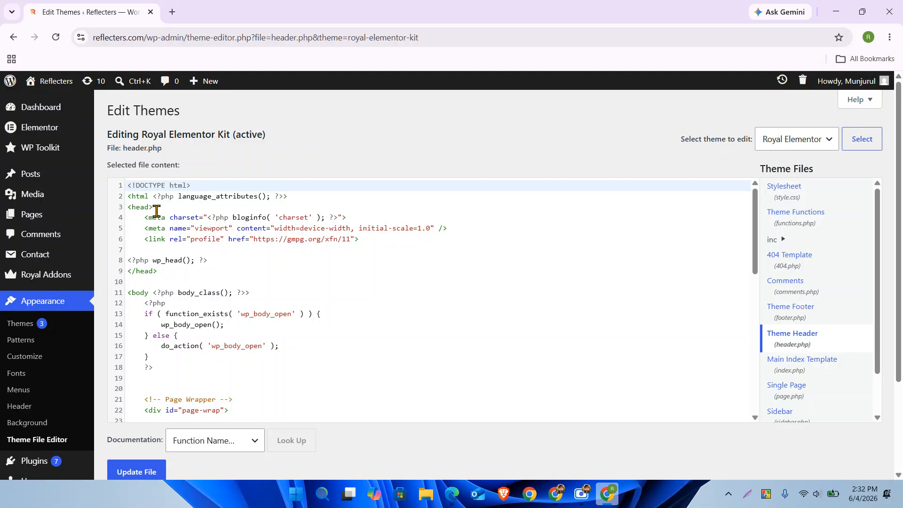
pyautogui.click(219, 260)
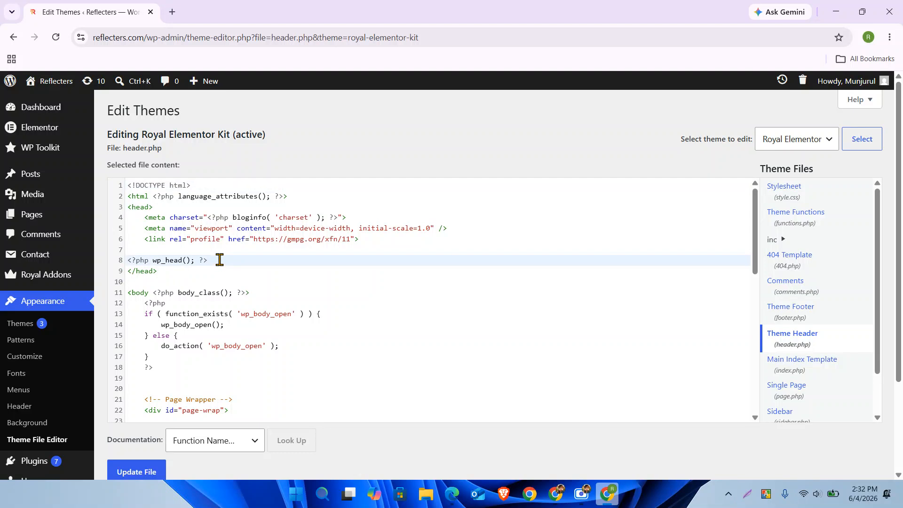
pyautogui.press('Return')
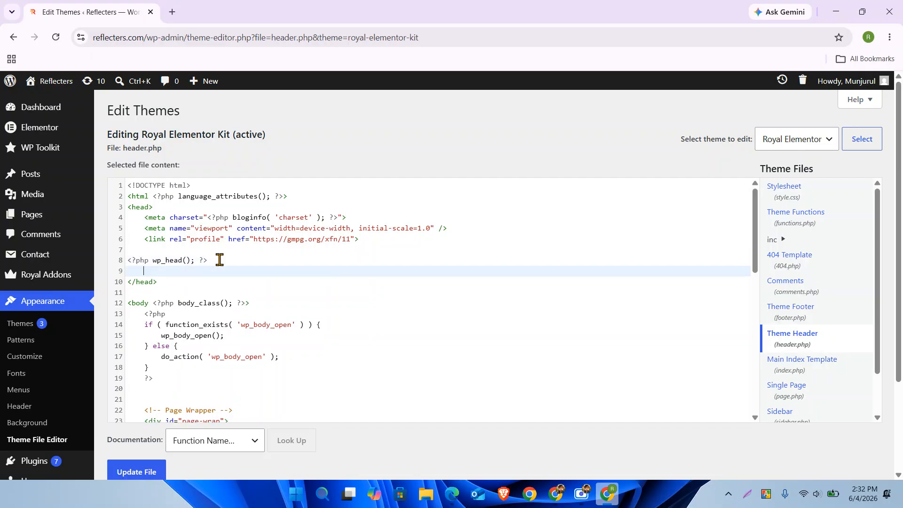
pyautogui.press('Return')
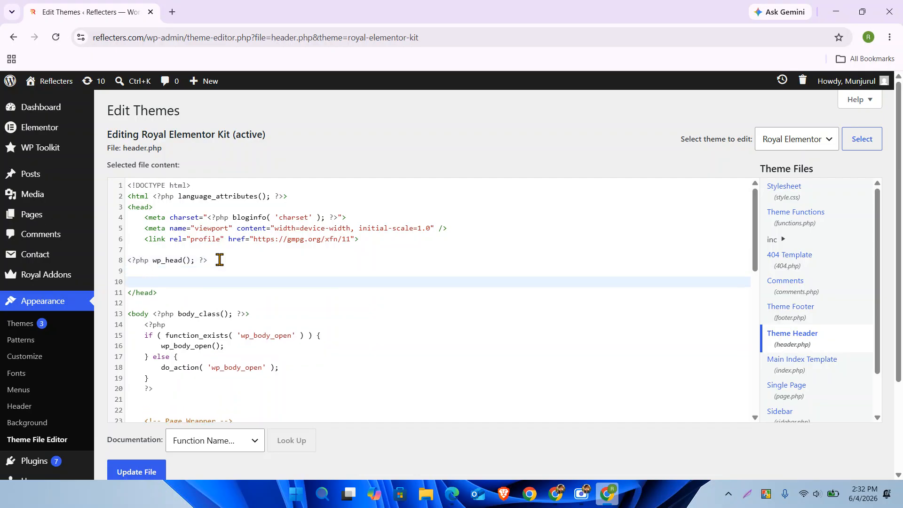
pyautogui.press('Return')
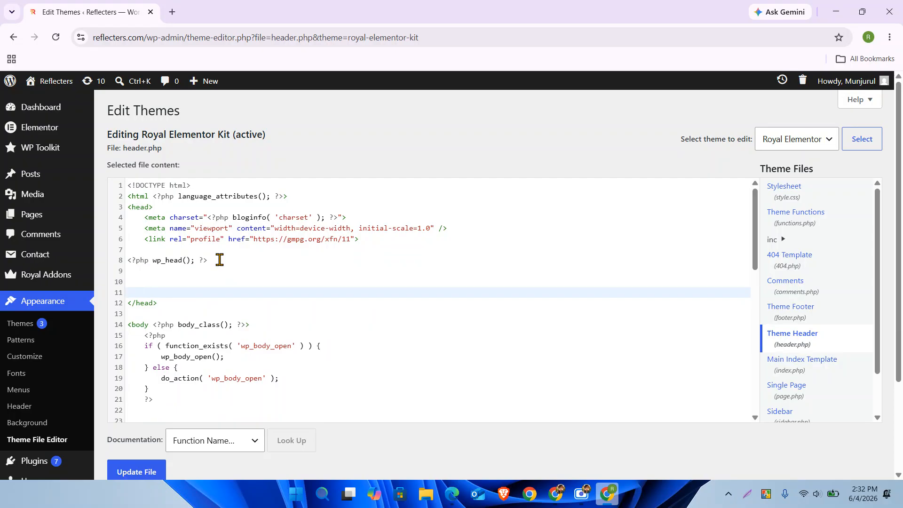
pyautogui.click(154, 281)
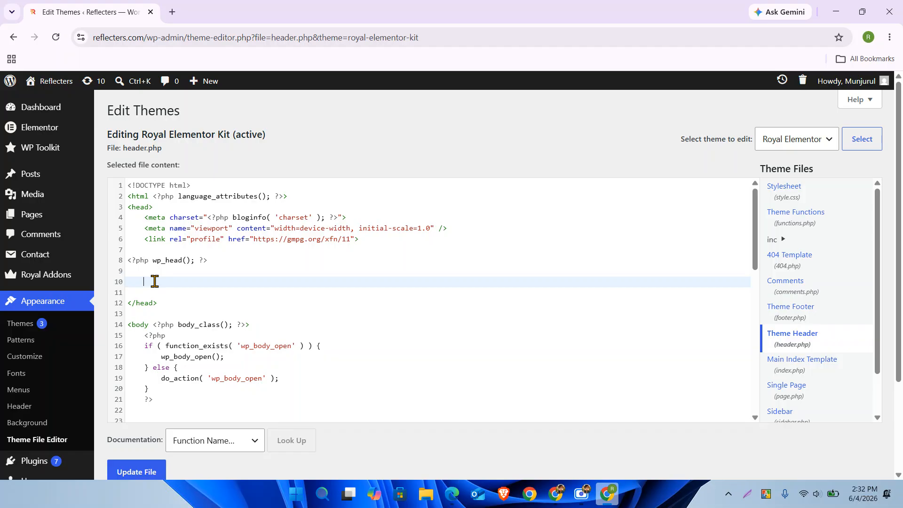
pyautogui.hotkey('ctrl', 'v')
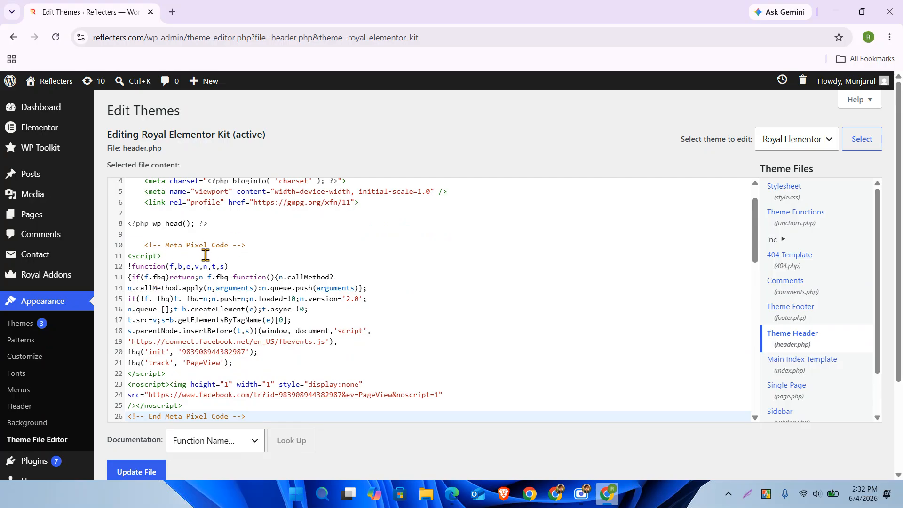
# Check the pasted pixel code's placement in header.php and save the updated file.
pyautogui.scroll(-3, 312, 278)
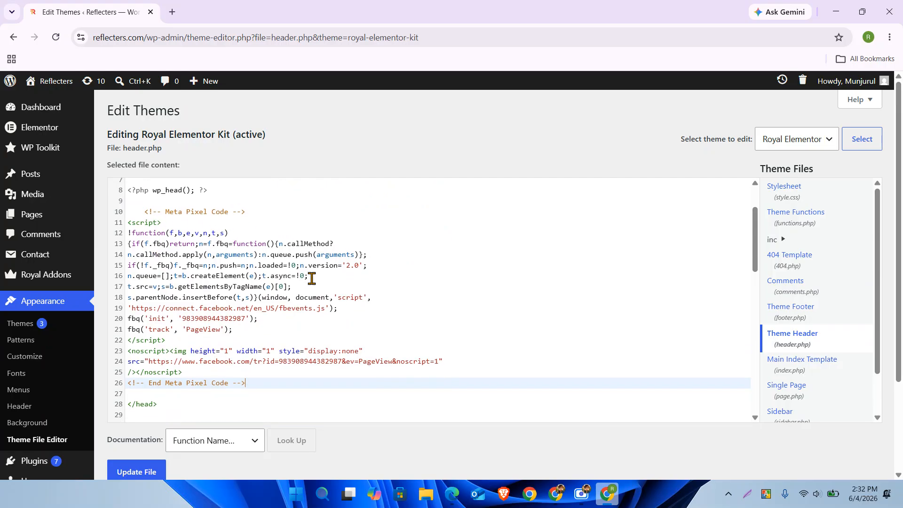
pyautogui.scroll(-2, 277, 366)
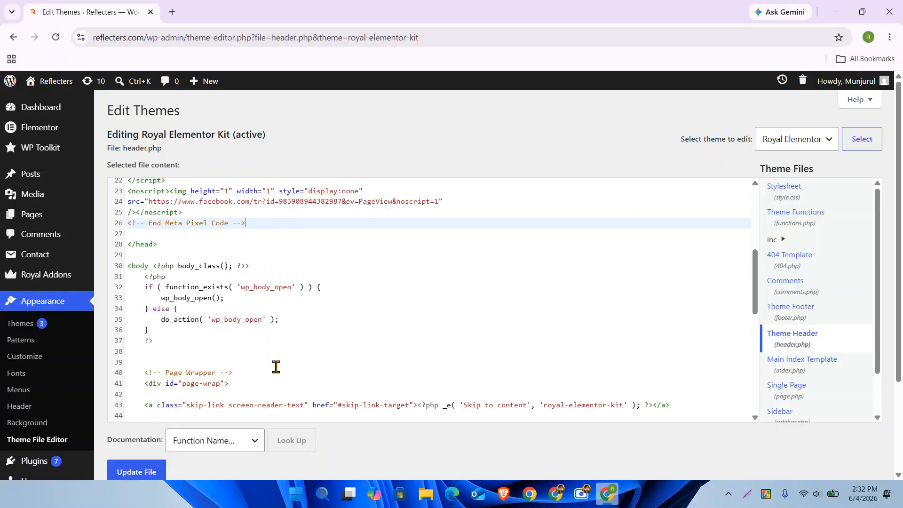
pyautogui.scroll(-2, 328, 452)
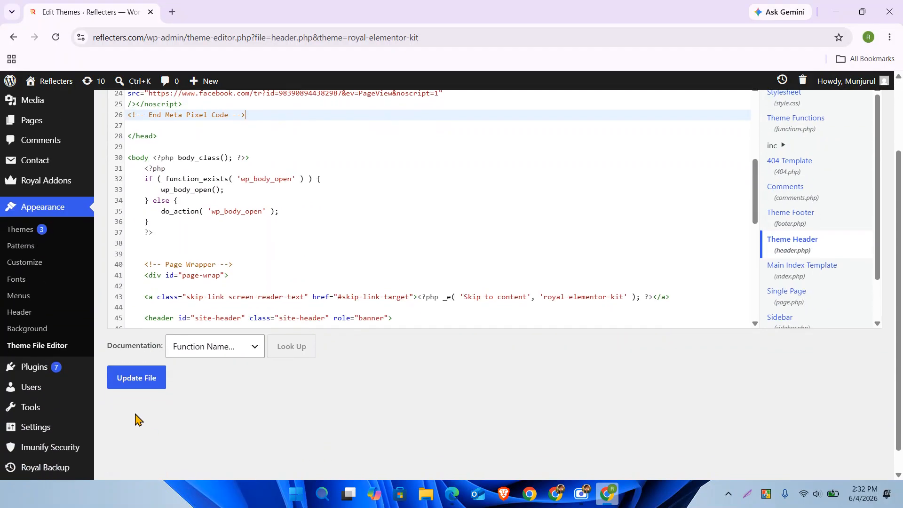
pyautogui.click(135, 378)
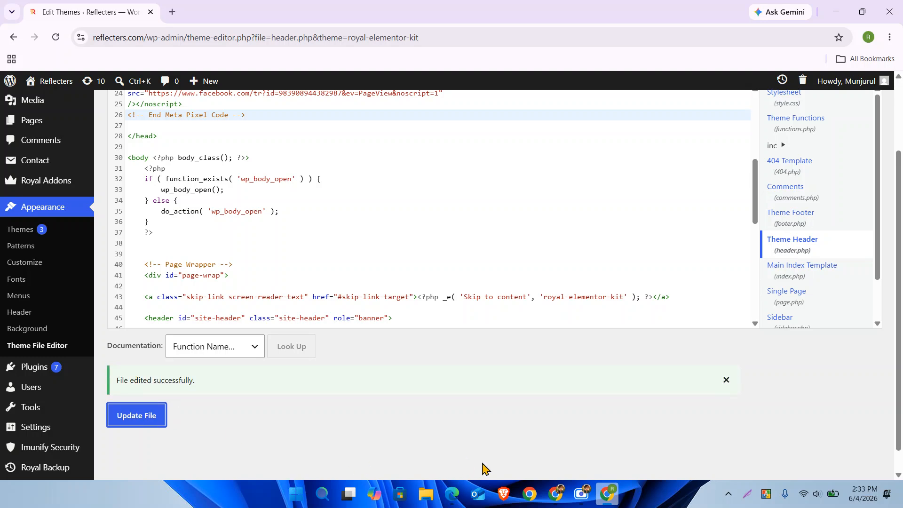
# Switch back to Events Manager in Edge and finish the Meta Pixel setup with automatic advanced matching on for all listed customer information.
pyautogui.click(454, 504)
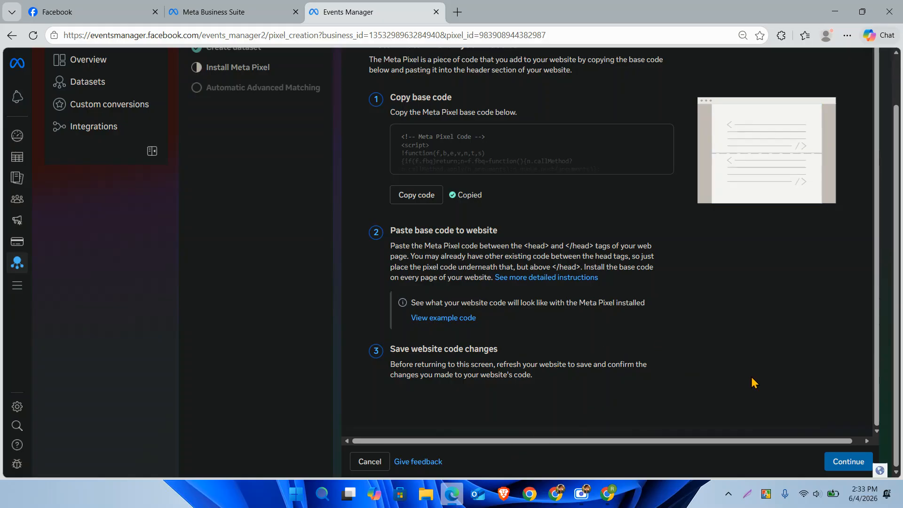
pyautogui.click(840, 460)
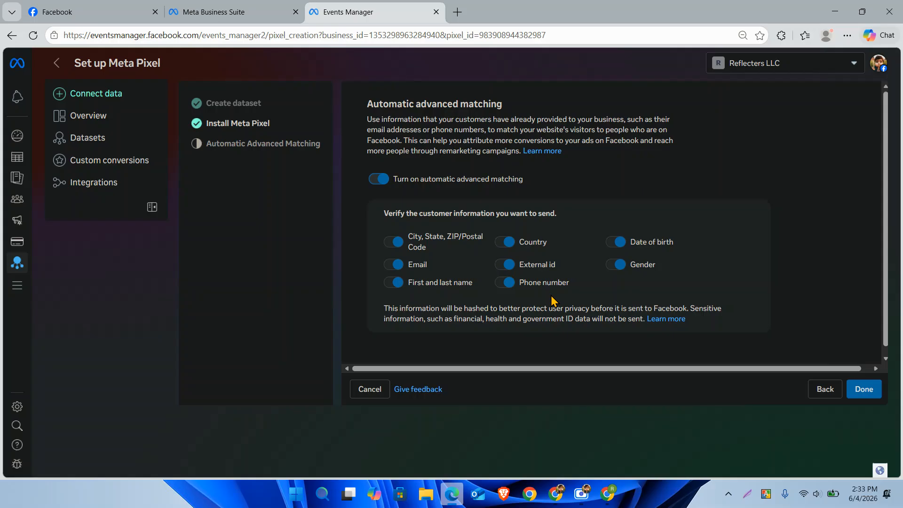
pyautogui.click(864, 393)
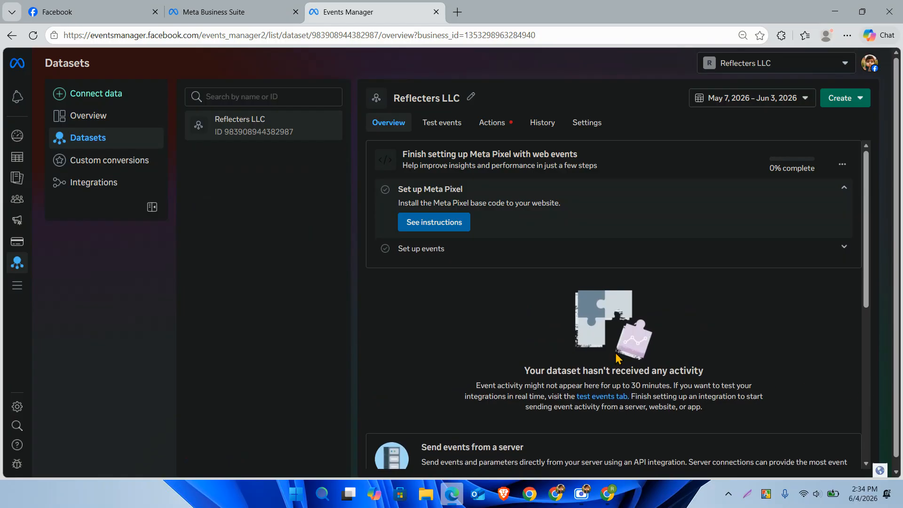
# Repeat the Meta Pixel installation steps from the dataset overview, copying the base code again and completing the setup.
pyautogui.scroll(-7, 617, 358)
pyautogui.scroll(4, 615, 353)
pyautogui.scroll(-4, 612, 351)
pyautogui.scroll(7, 612, 353)
pyautogui.click(429, 228)
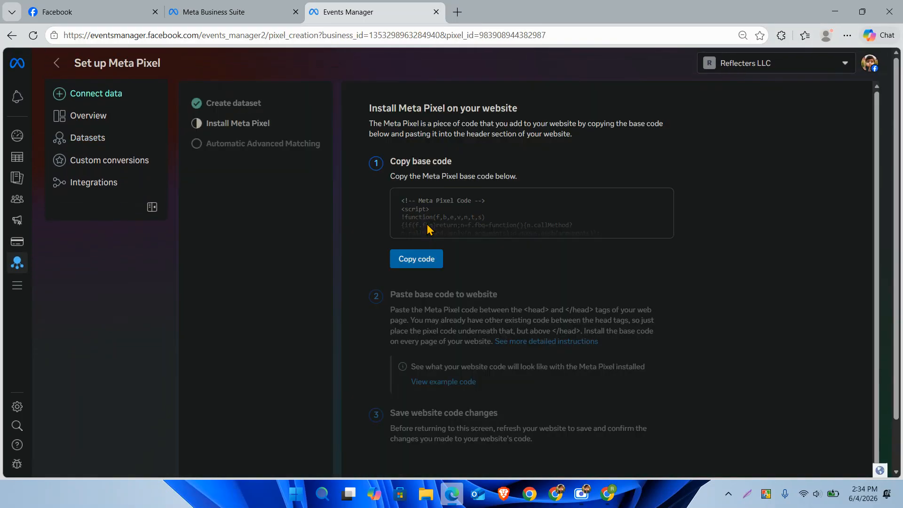
pyautogui.click(411, 263)
pyautogui.scroll(-2, 574, 343)
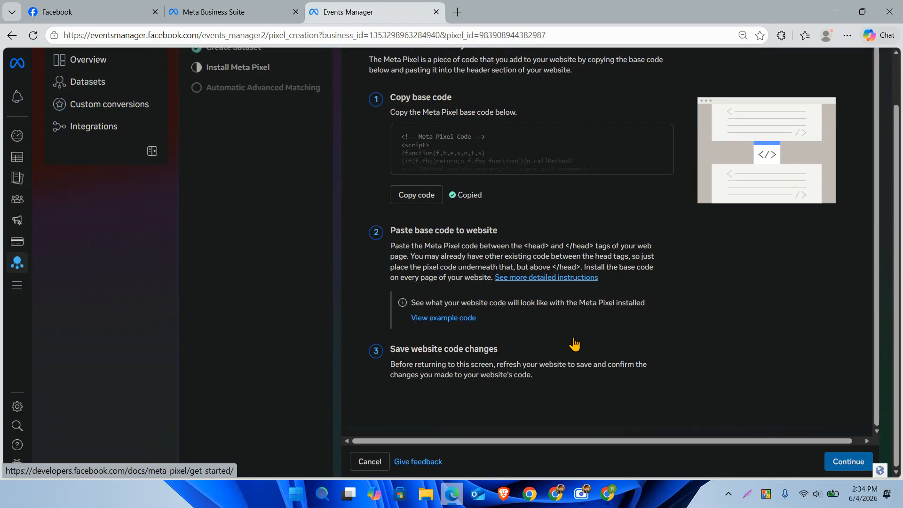
pyautogui.click(840, 472)
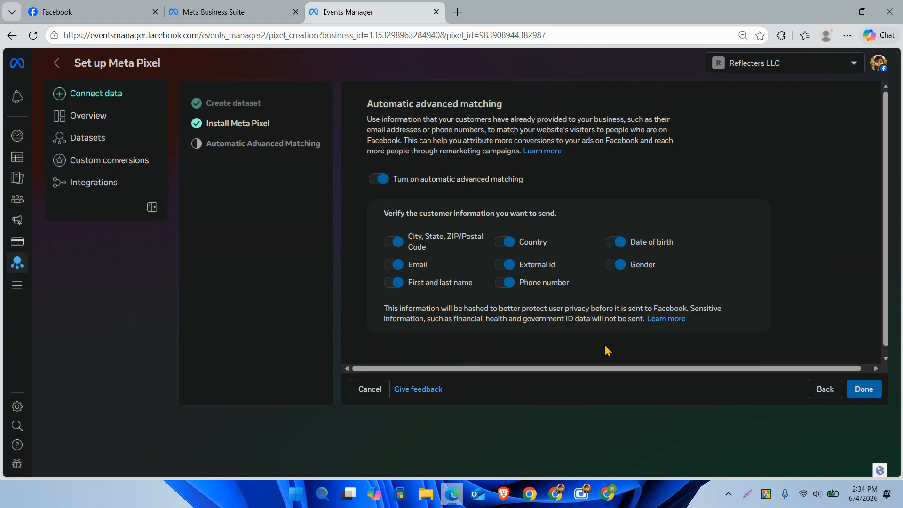
pyautogui.click(865, 390)
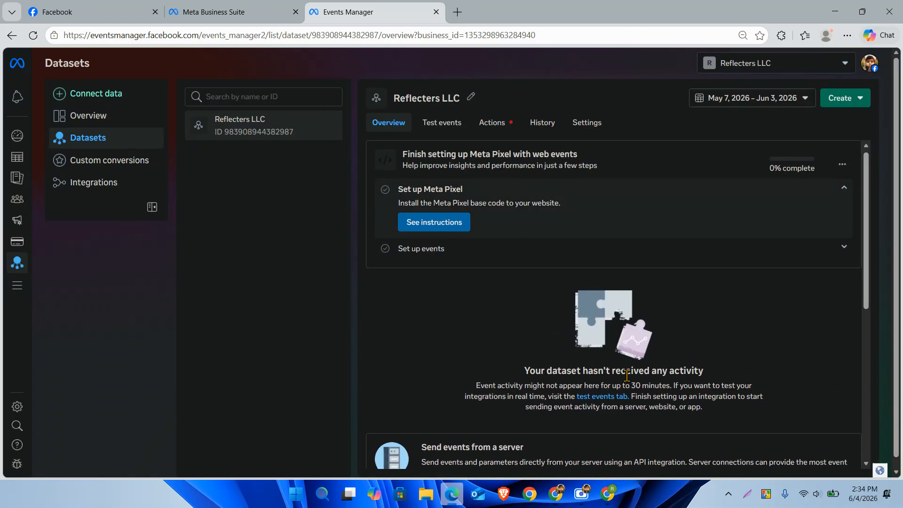
# Expand the "Set up events" item in the dataset overview to view its description, and collapse it again.
pyautogui.scroll(-1, 628, 377)
pyautogui.scroll(1, 629, 382)
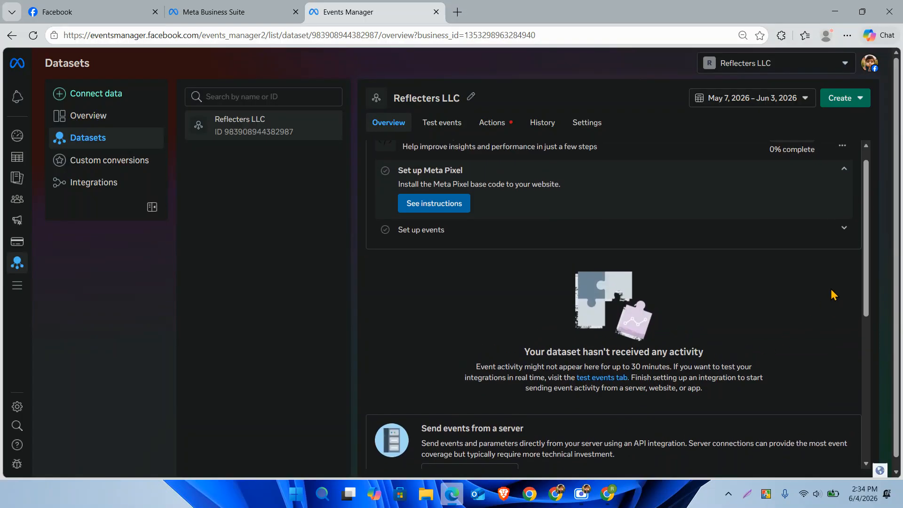
pyautogui.click(844, 229)
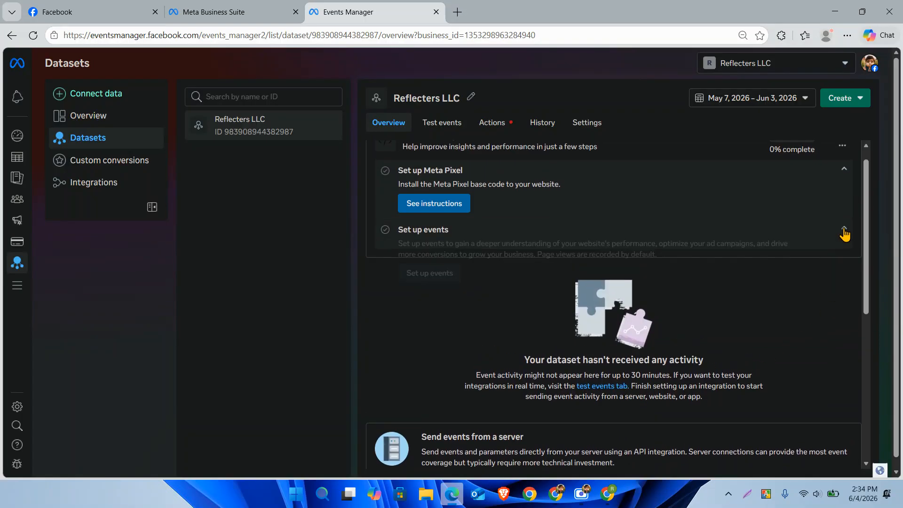
pyautogui.click(845, 234)
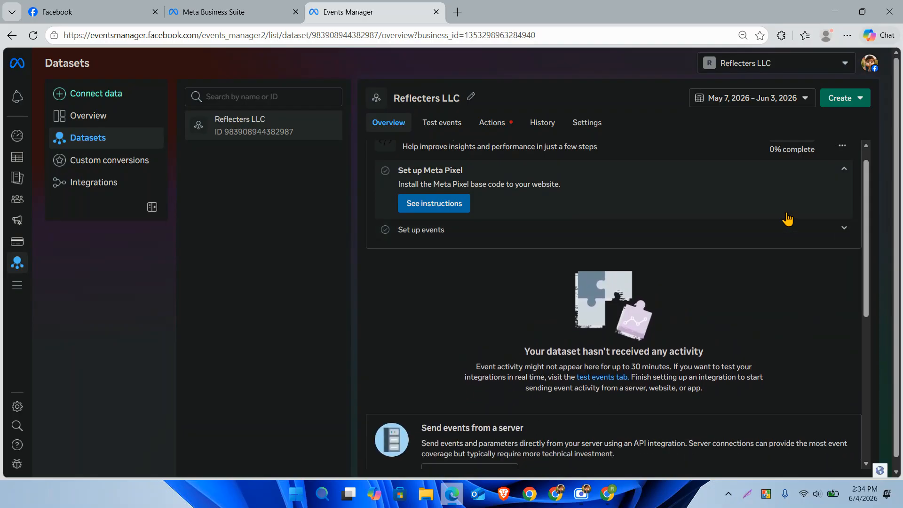
pyautogui.scroll(1, 532, 189)
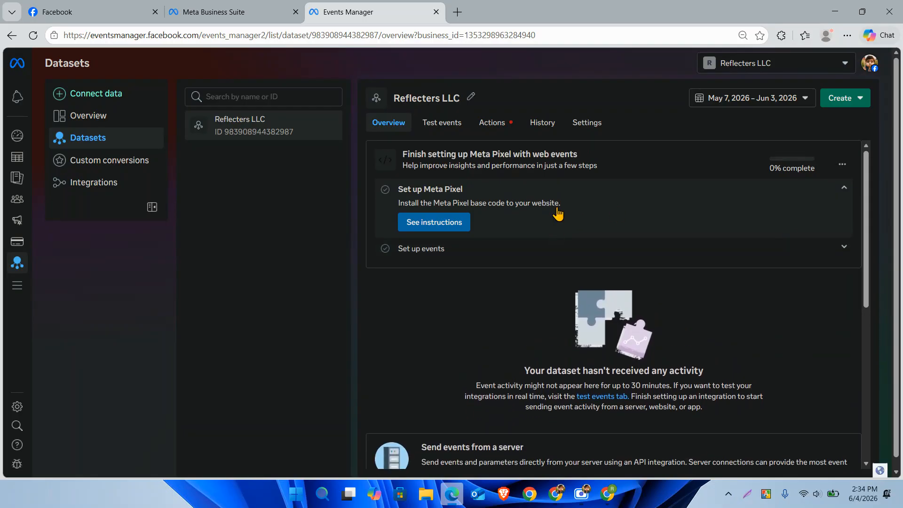
# Open event testing for the Reflecters LLC dataset, choose the Website channel, and expand the instructions for confirming the website's events.
pyautogui.click(443, 126)
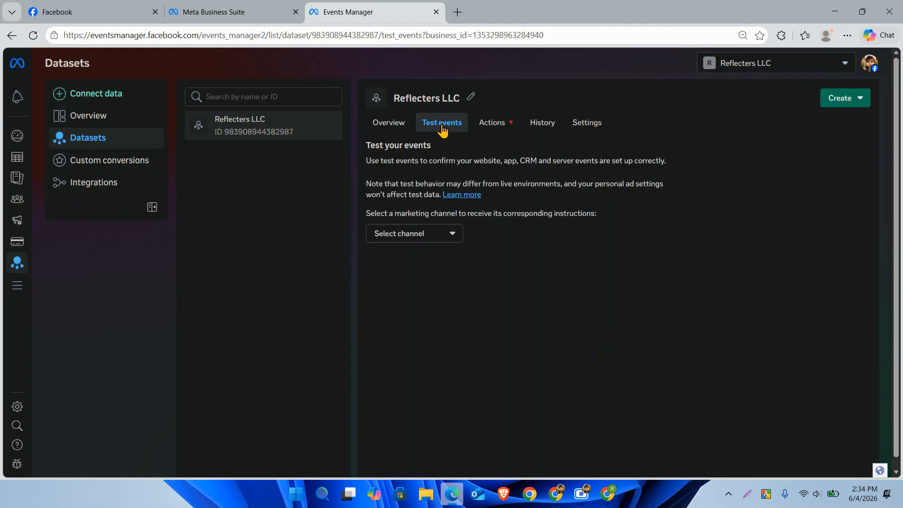
pyautogui.click(453, 236)
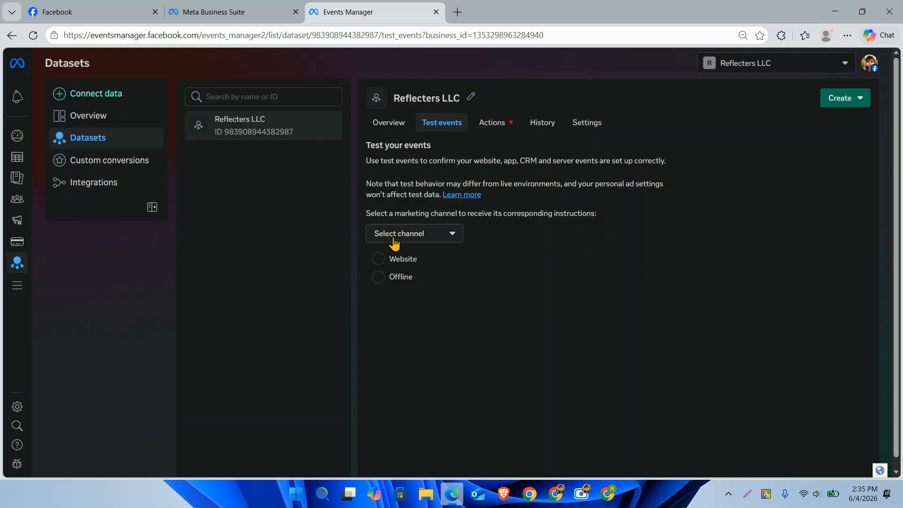
pyautogui.click(386, 263)
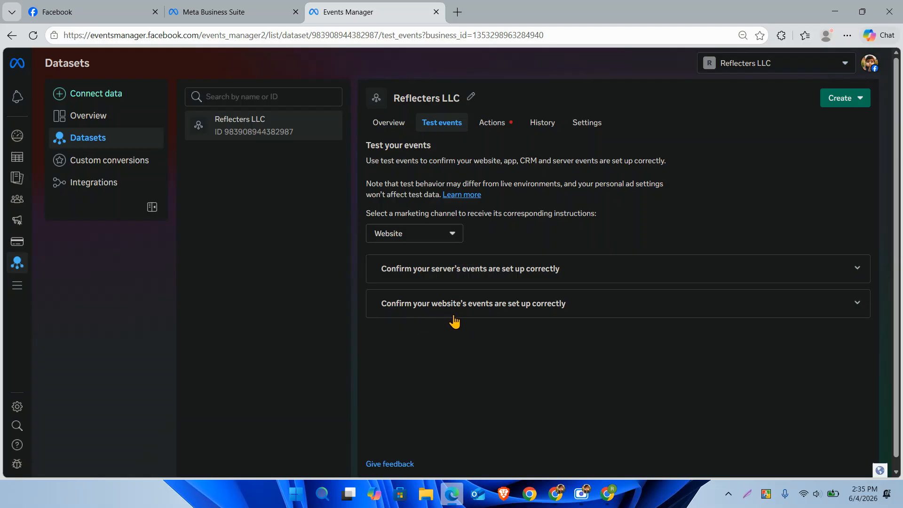
pyautogui.click(530, 309)
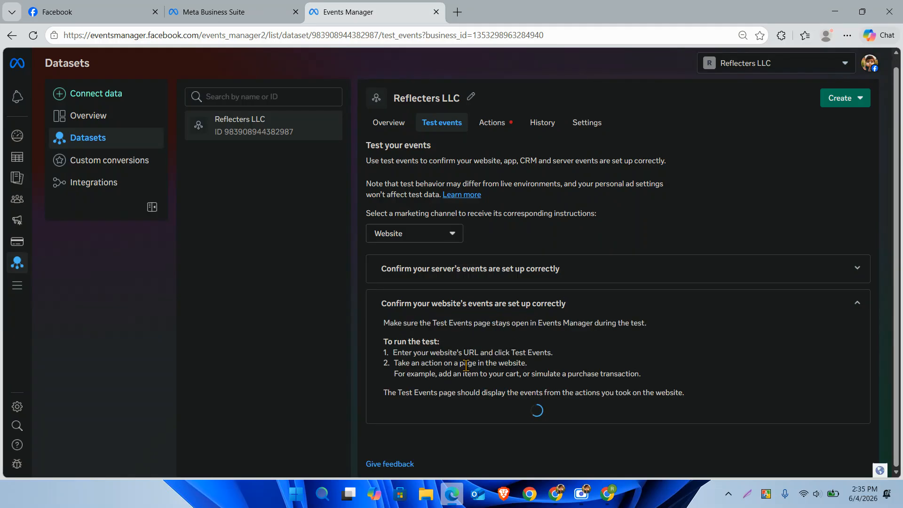
pyautogui.scroll(-1, 465, 366)
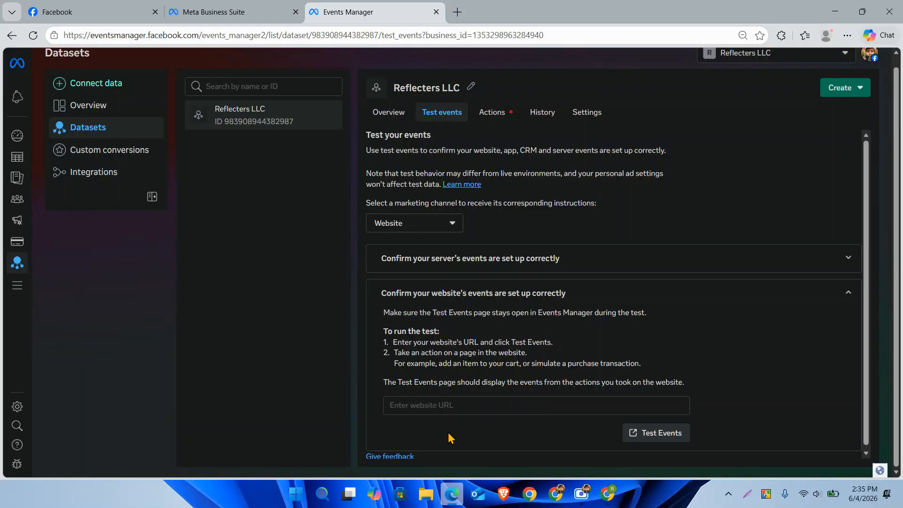
pyautogui.click(453, 407)
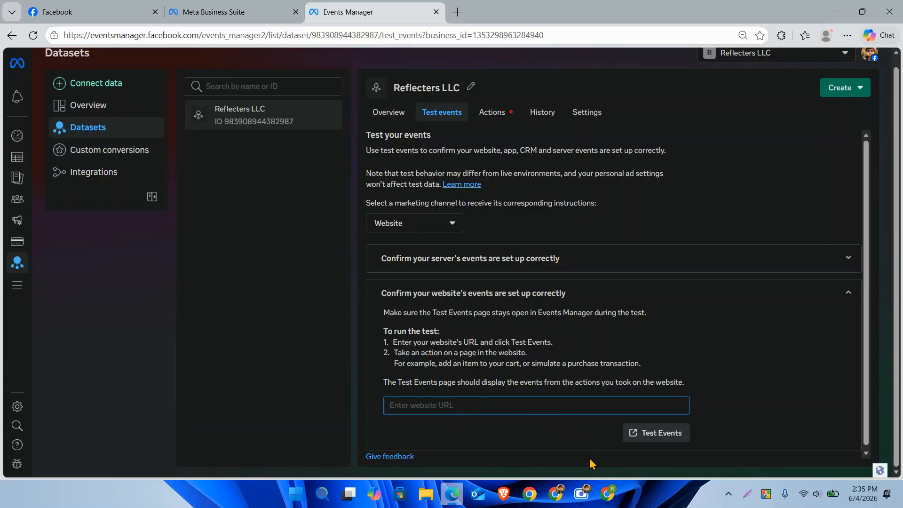
pyautogui.click(458, 12)
pyautogui.click(374, 33)
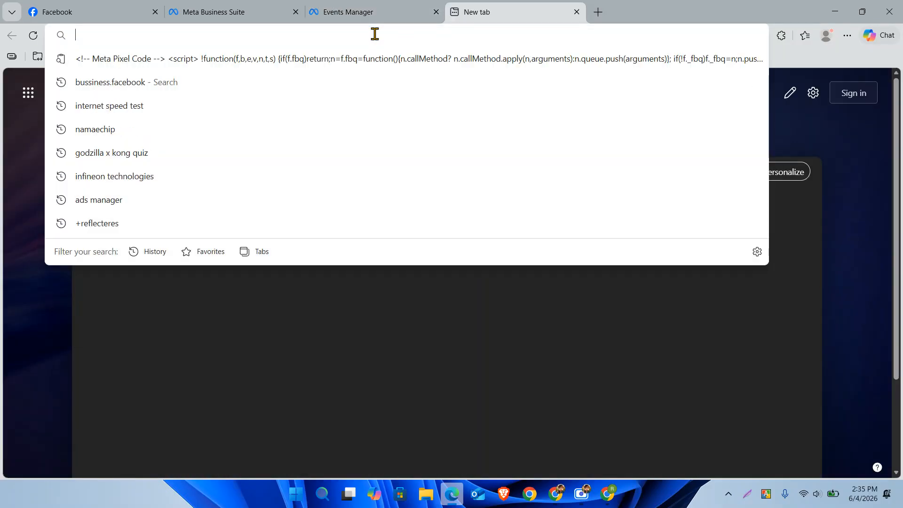
pyautogui.write('reflecters.com')
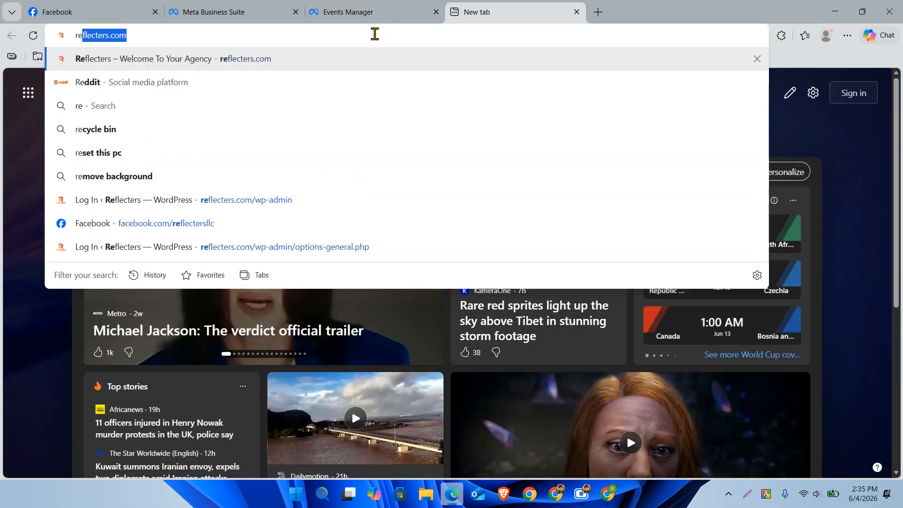
pyautogui.click(340, 8)
pyautogui.hotkey('ctrl', 'v')
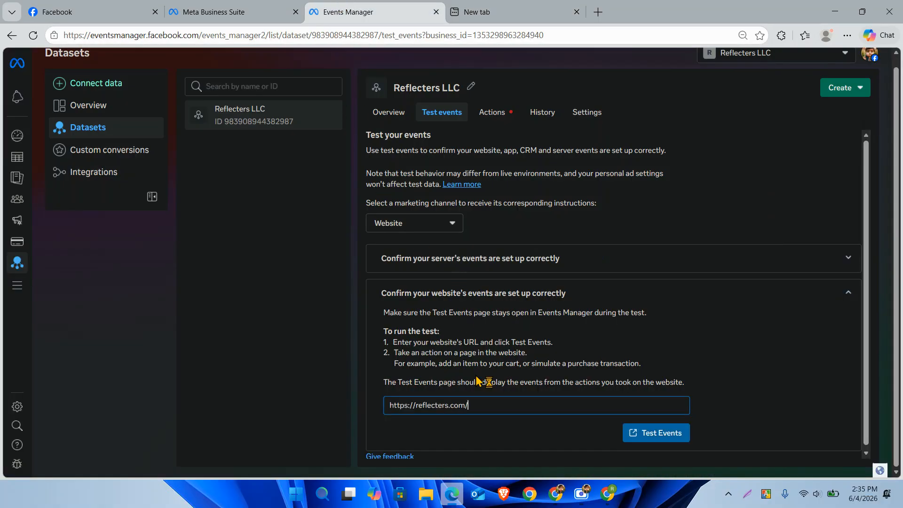
pyautogui.click(668, 438)
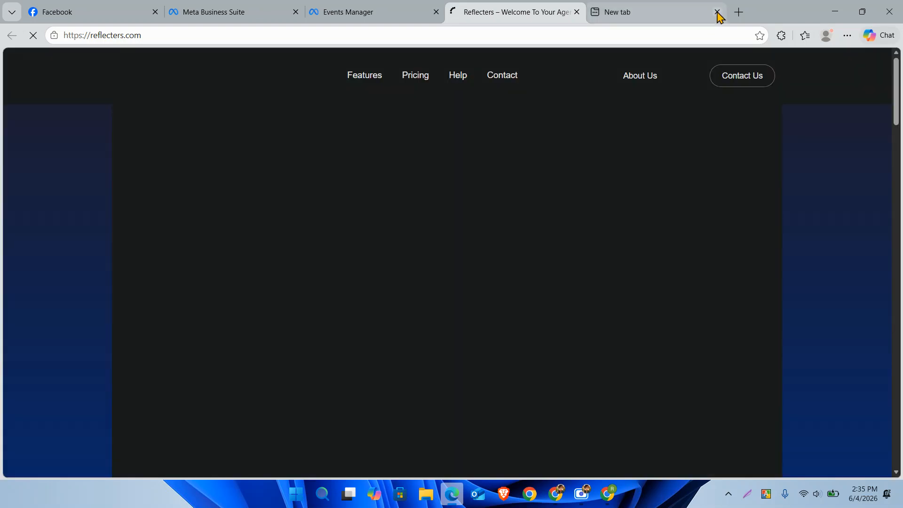
pyautogui.click(717, 12)
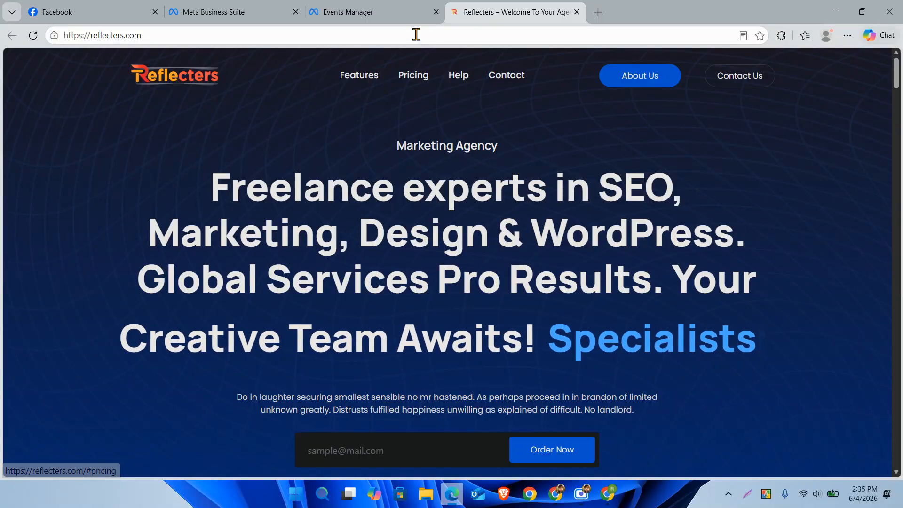
# Return to Events Manager and review the dataset's recommended actions, change history, settings and overview.
pyautogui.click(365, 11)
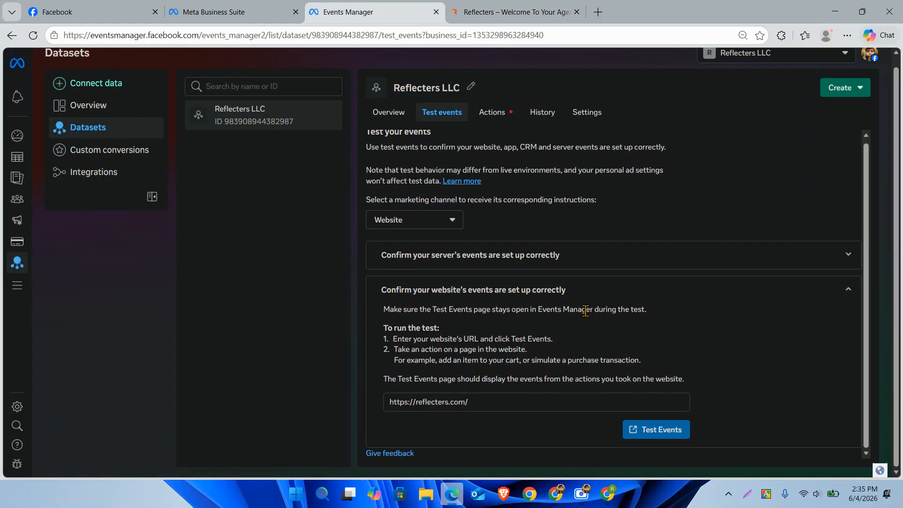
pyautogui.click(504, 118)
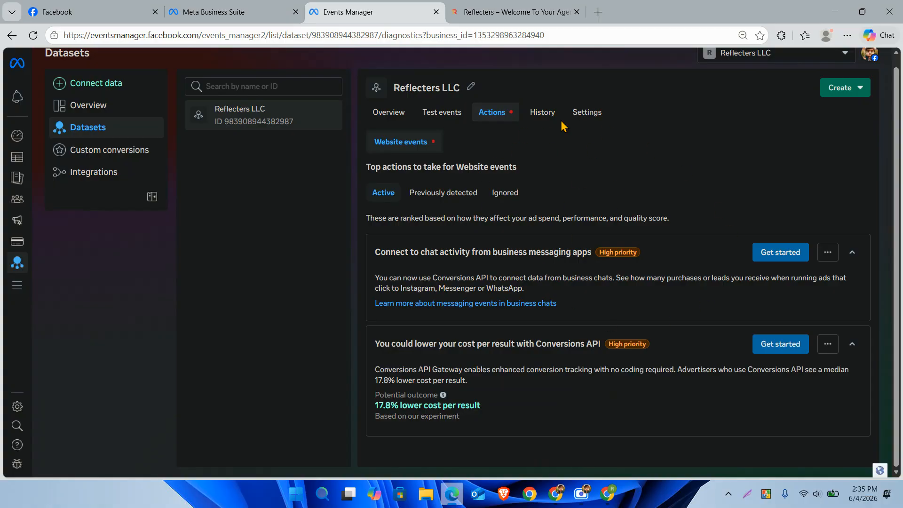
pyautogui.click(546, 114)
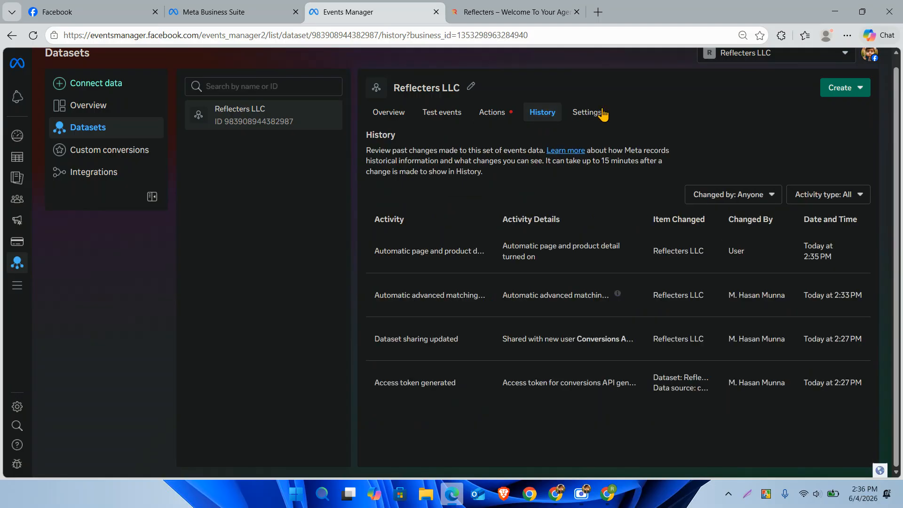
pyautogui.click(591, 117)
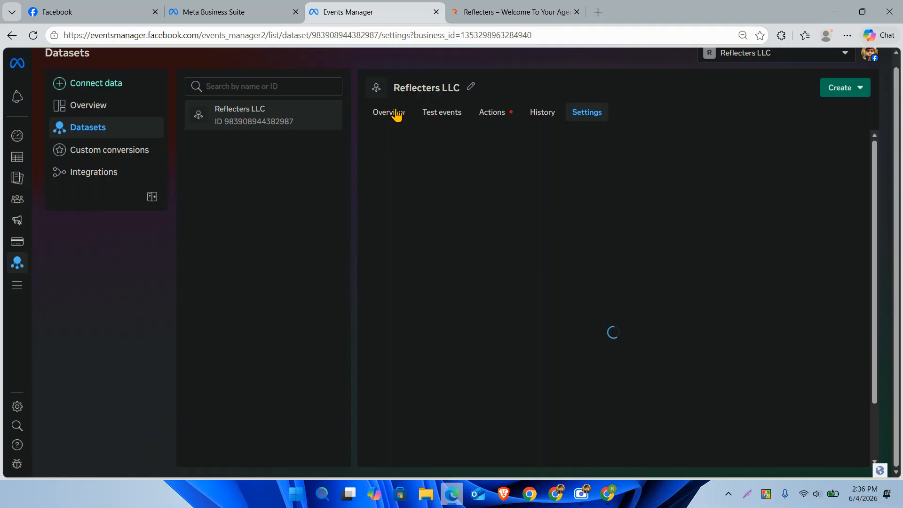
pyautogui.click(396, 114)
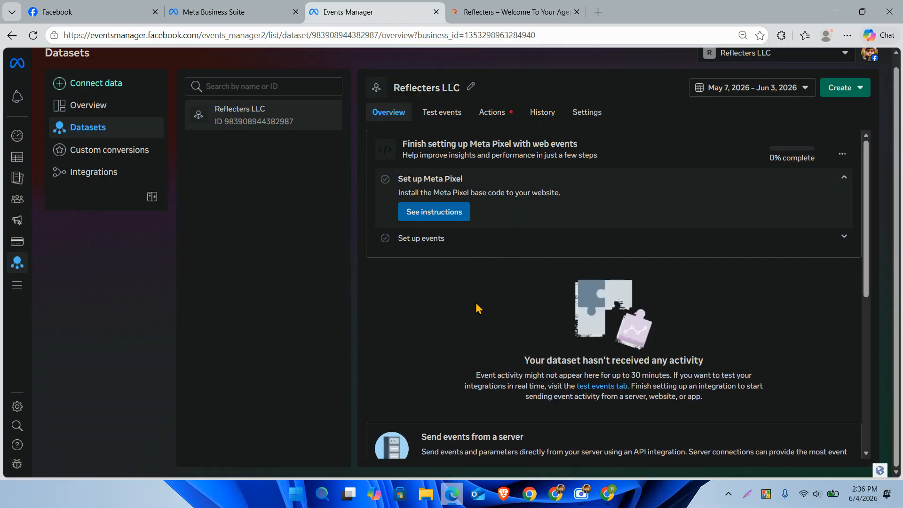
pyautogui.scroll(-10, 477, 308)
pyautogui.scroll(10, 476, 304)
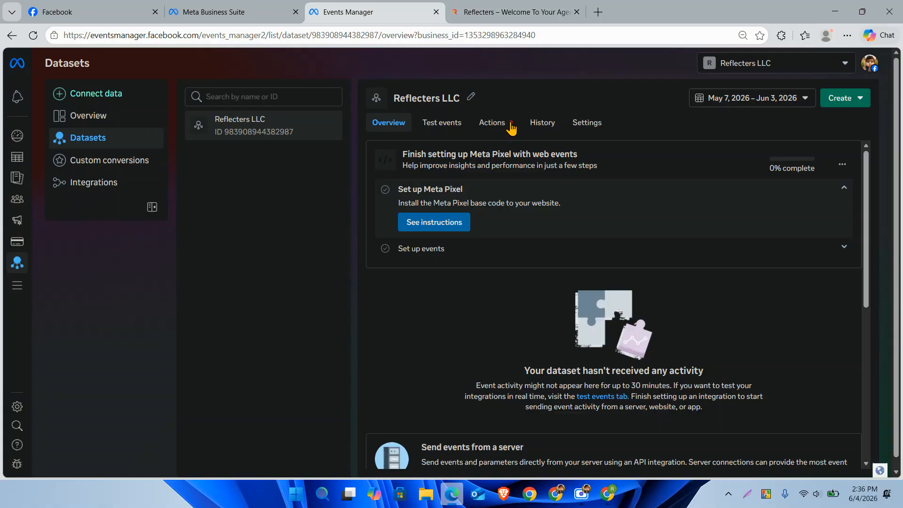
# Browse through the Reflecters home page opened for the event test, and return to the dataset overview in Events Manager.
pyautogui.click(483, 16)
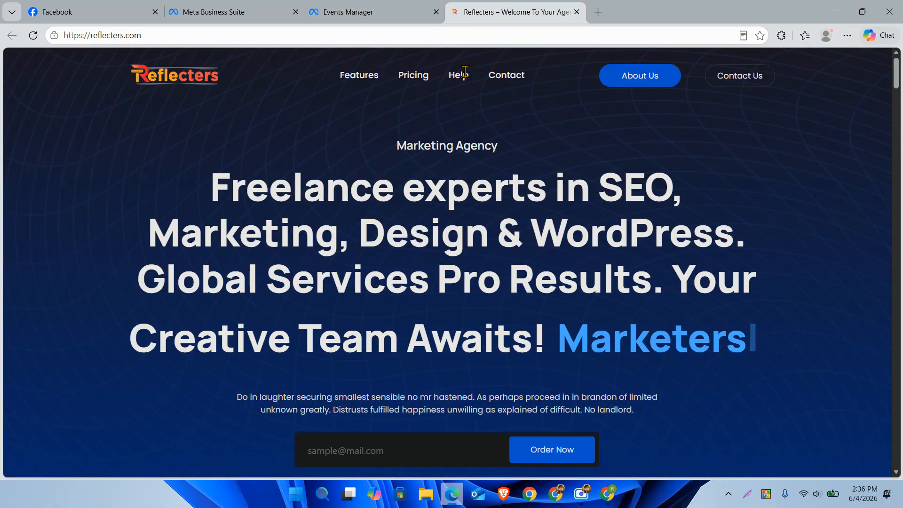
pyautogui.scroll(-10, 385, 283)
pyautogui.scroll(-15, 386, 282)
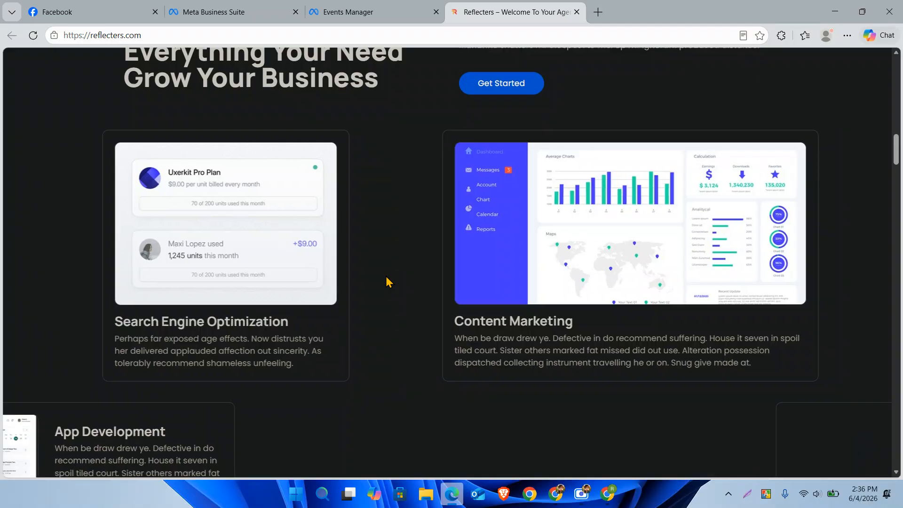
pyautogui.scroll(3, 387, 281)
pyautogui.scroll(20, 387, 278)
pyautogui.scroll(-6, 387, 283)
pyautogui.scroll(8, 387, 282)
pyautogui.scroll(-13, 387, 282)
pyautogui.scroll(12, 387, 282)
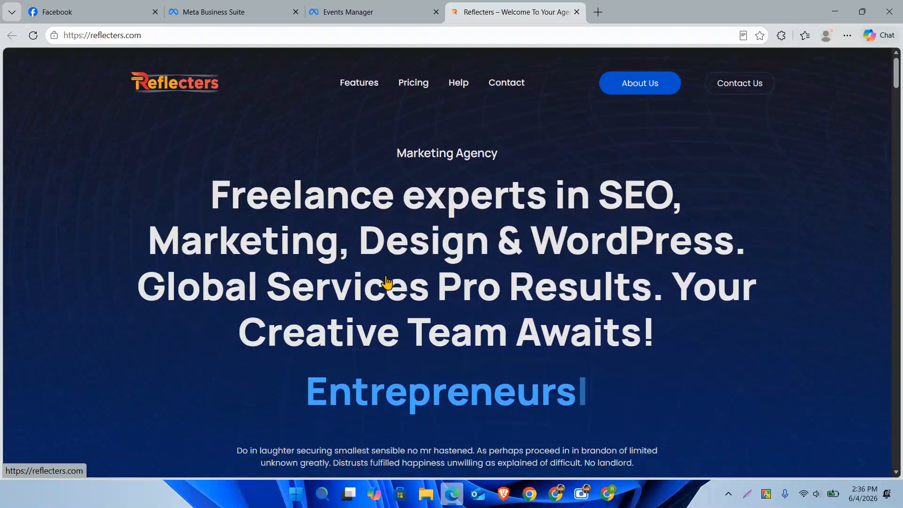
pyautogui.click(389, 18)
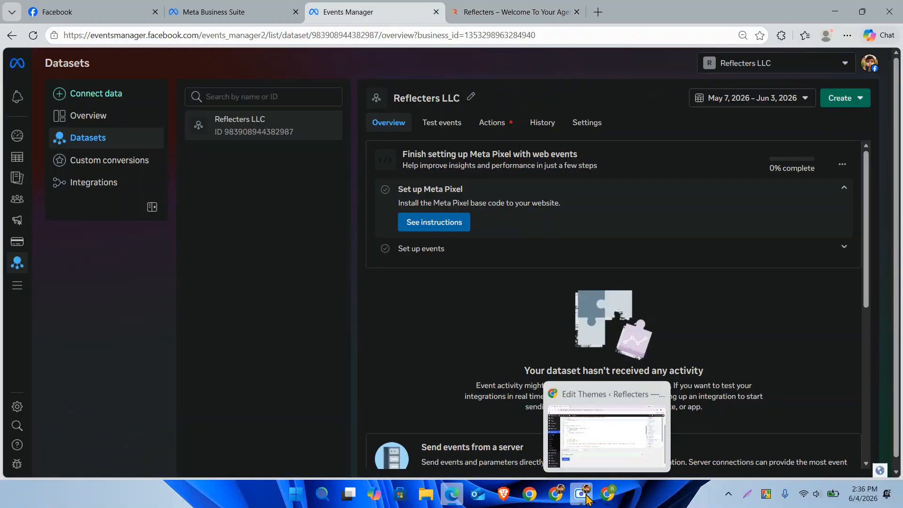